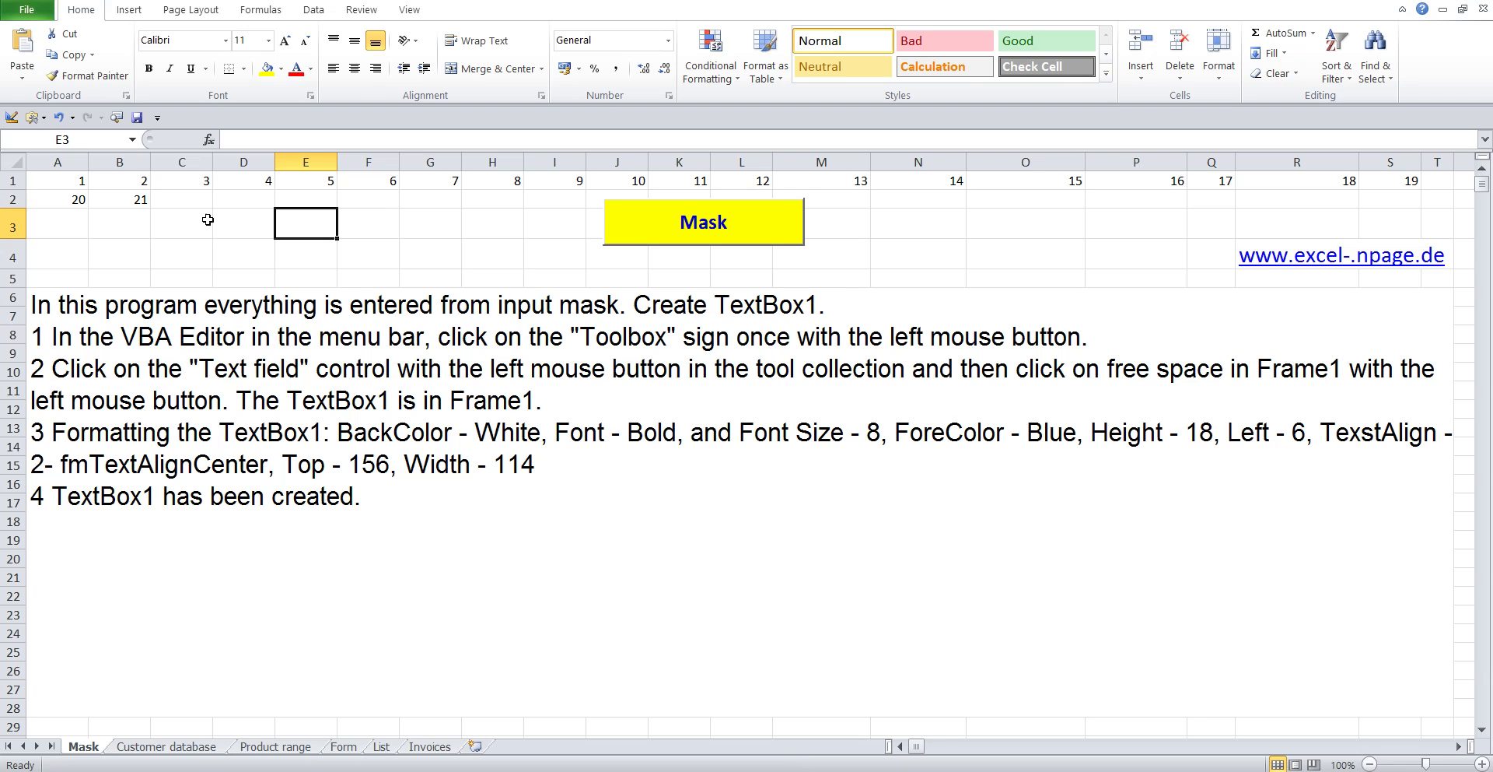
- Enter 22 in cell C2 to continue the 20, 21 series
click(163, 201)
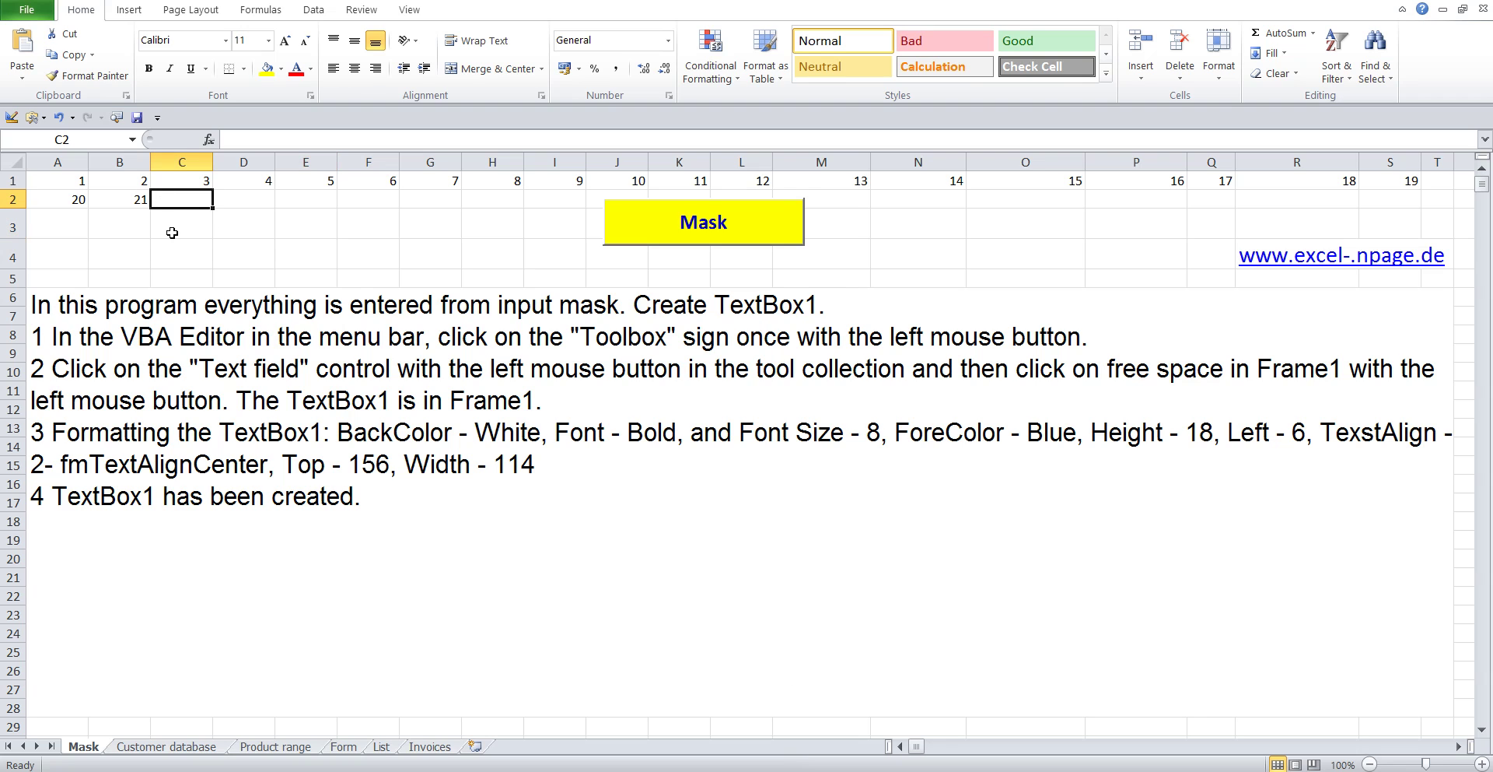
text(22)
key(Return)
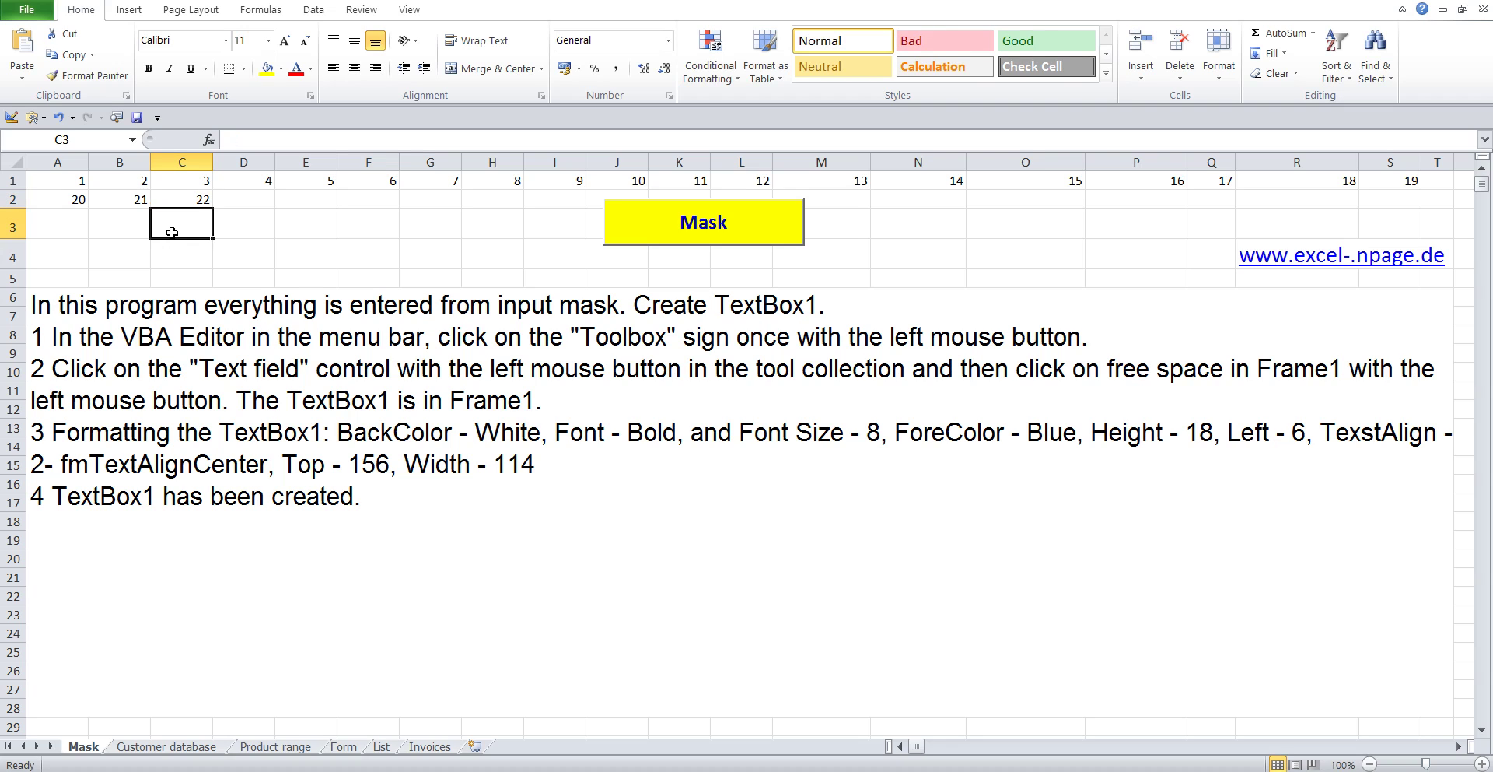
- Read the introductory line and steps 1 and 2 in the A6 instruction box
double_click(344, 307)
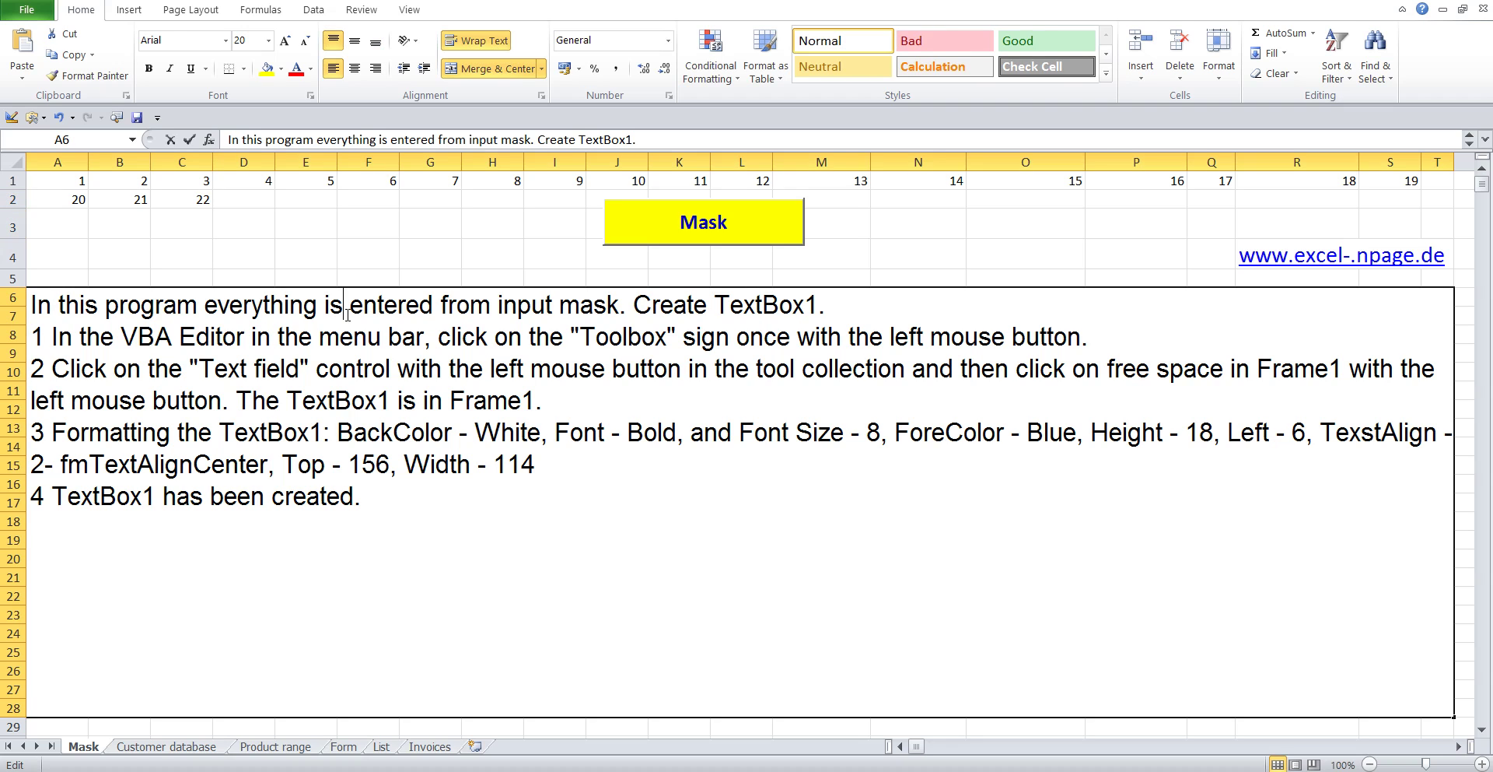
drag(832, 305, 33, 298)
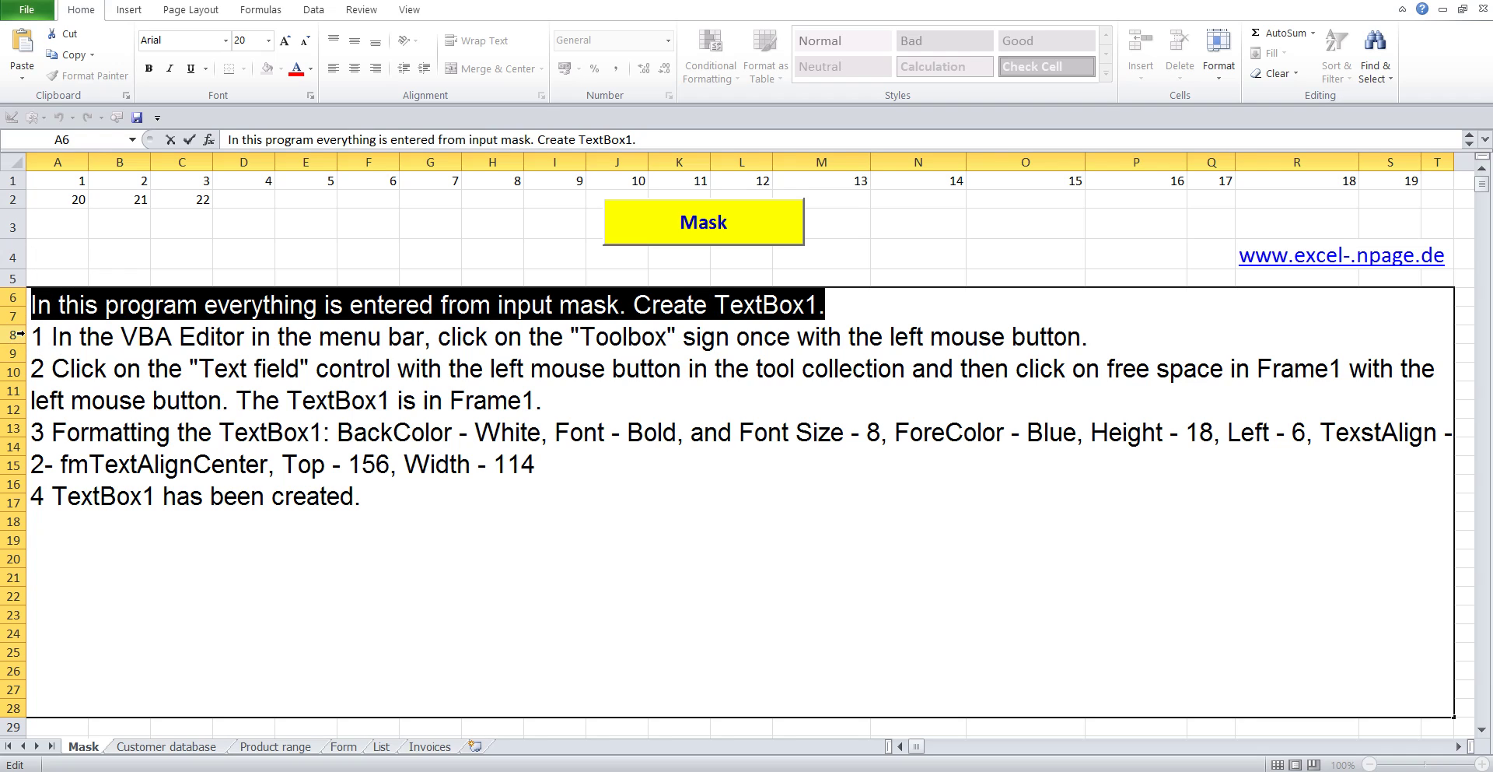
drag(33, 331, 543, 409)
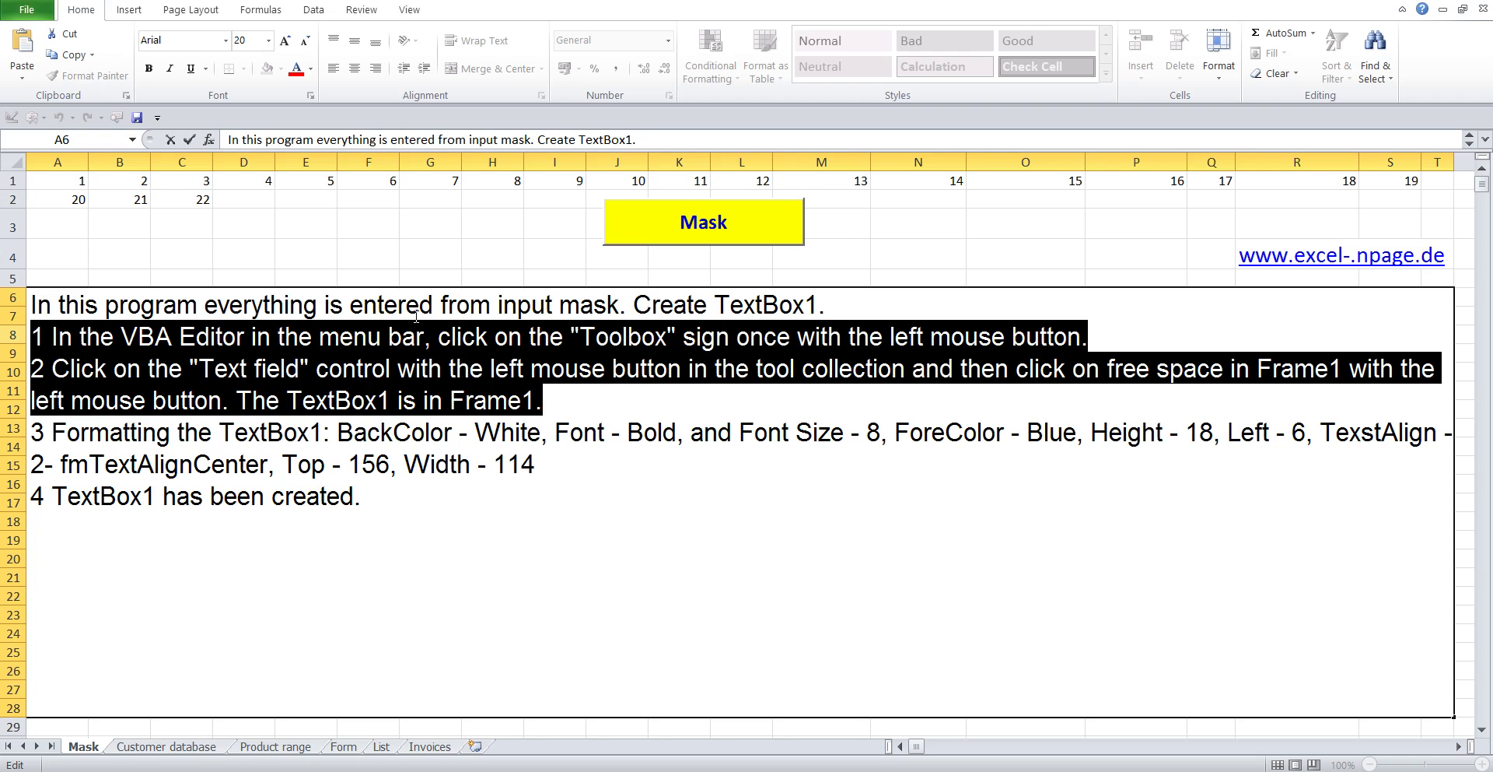
click(432, 248)
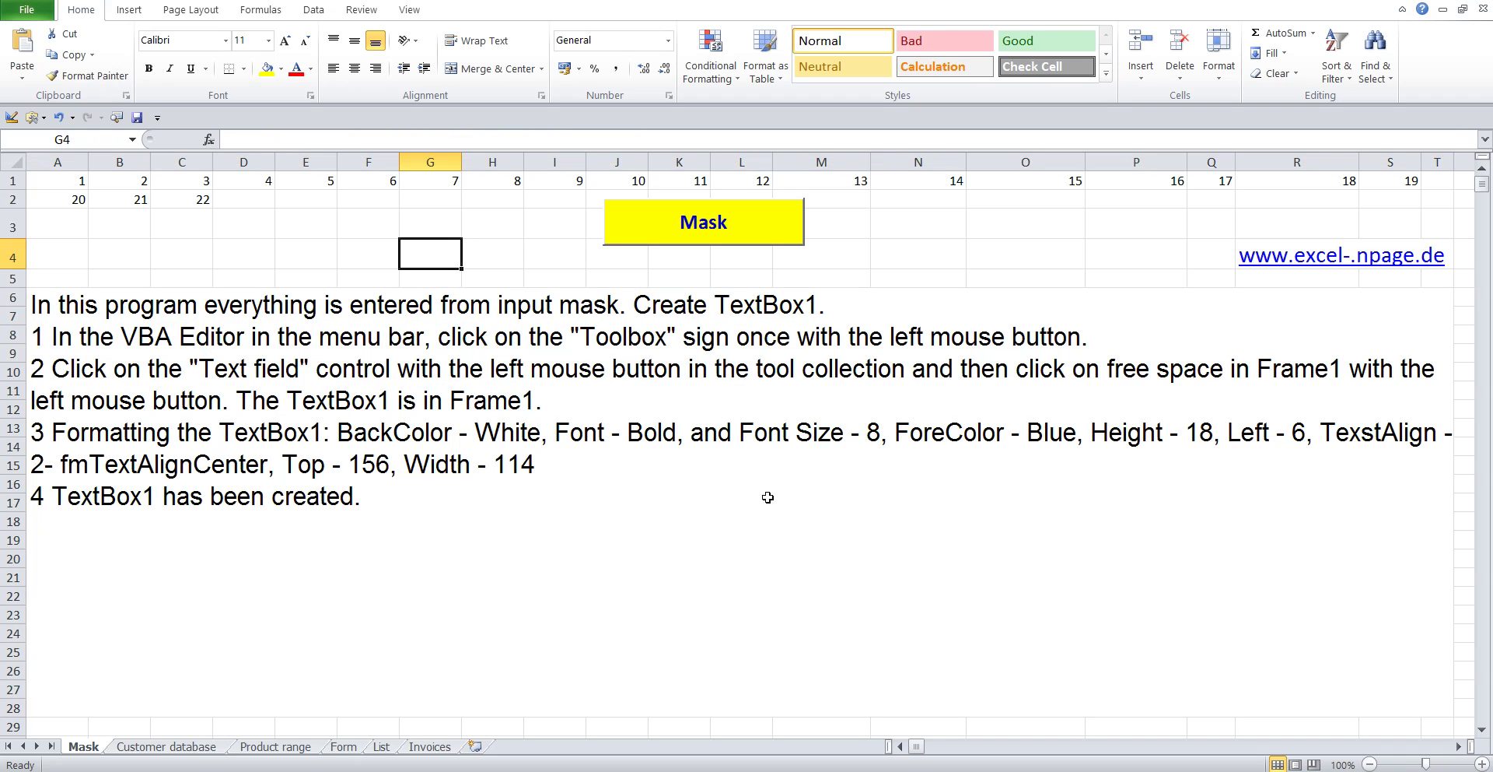
- Open UserForm1 via the Mask sheet's View Code and select the Create invoice frame
right_click(69, 749)
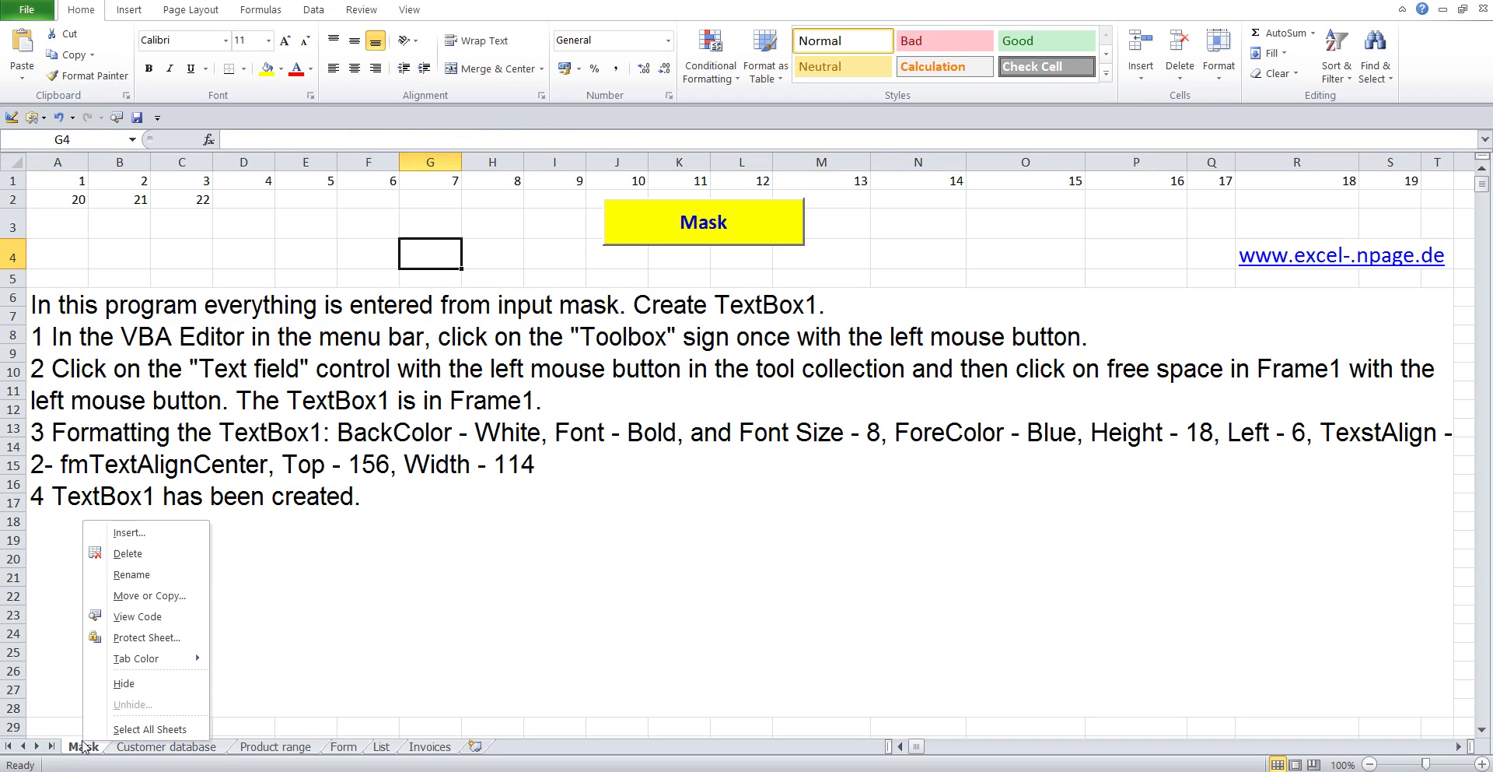
click(155, 614)
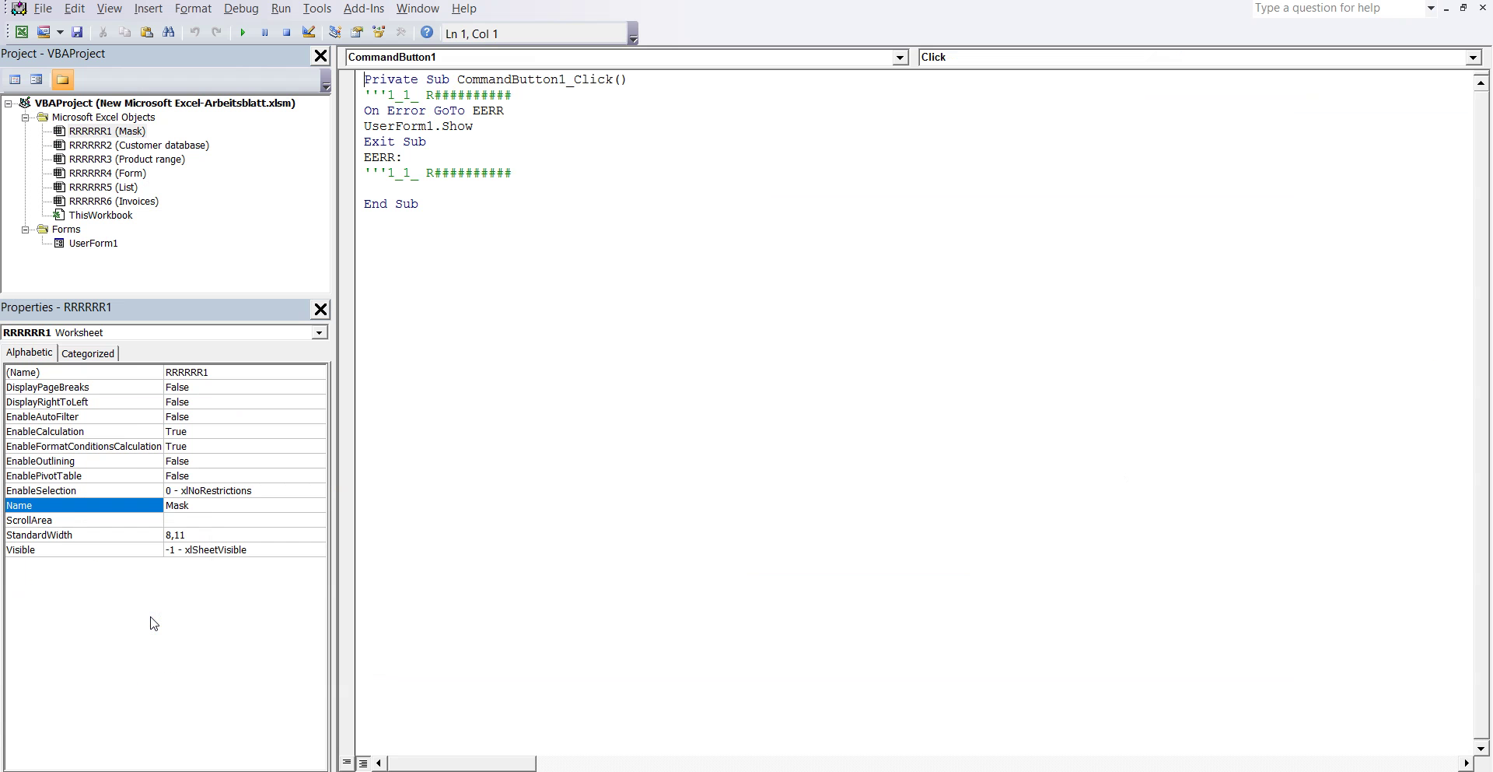
click(59, 245)
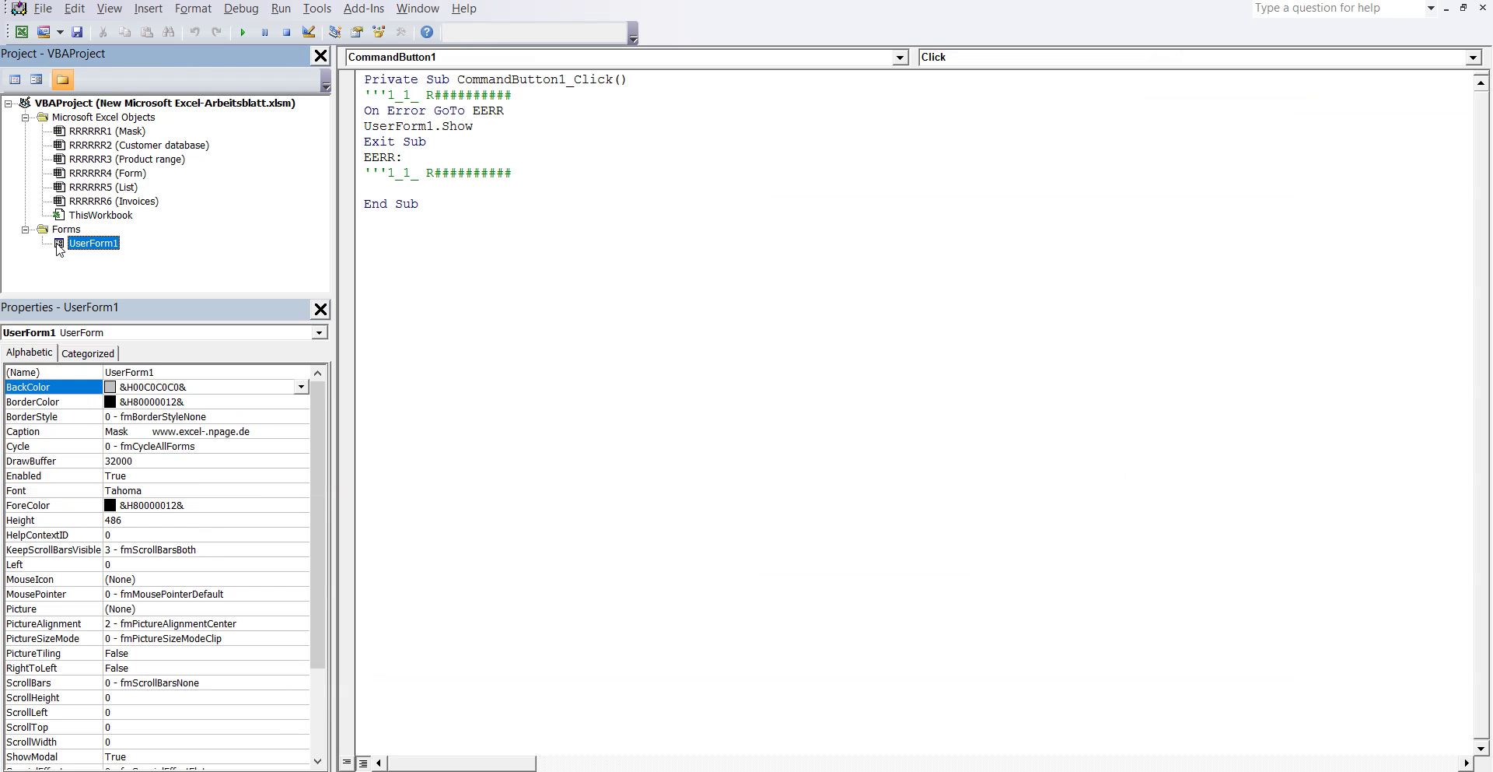
double_click(59, 245)
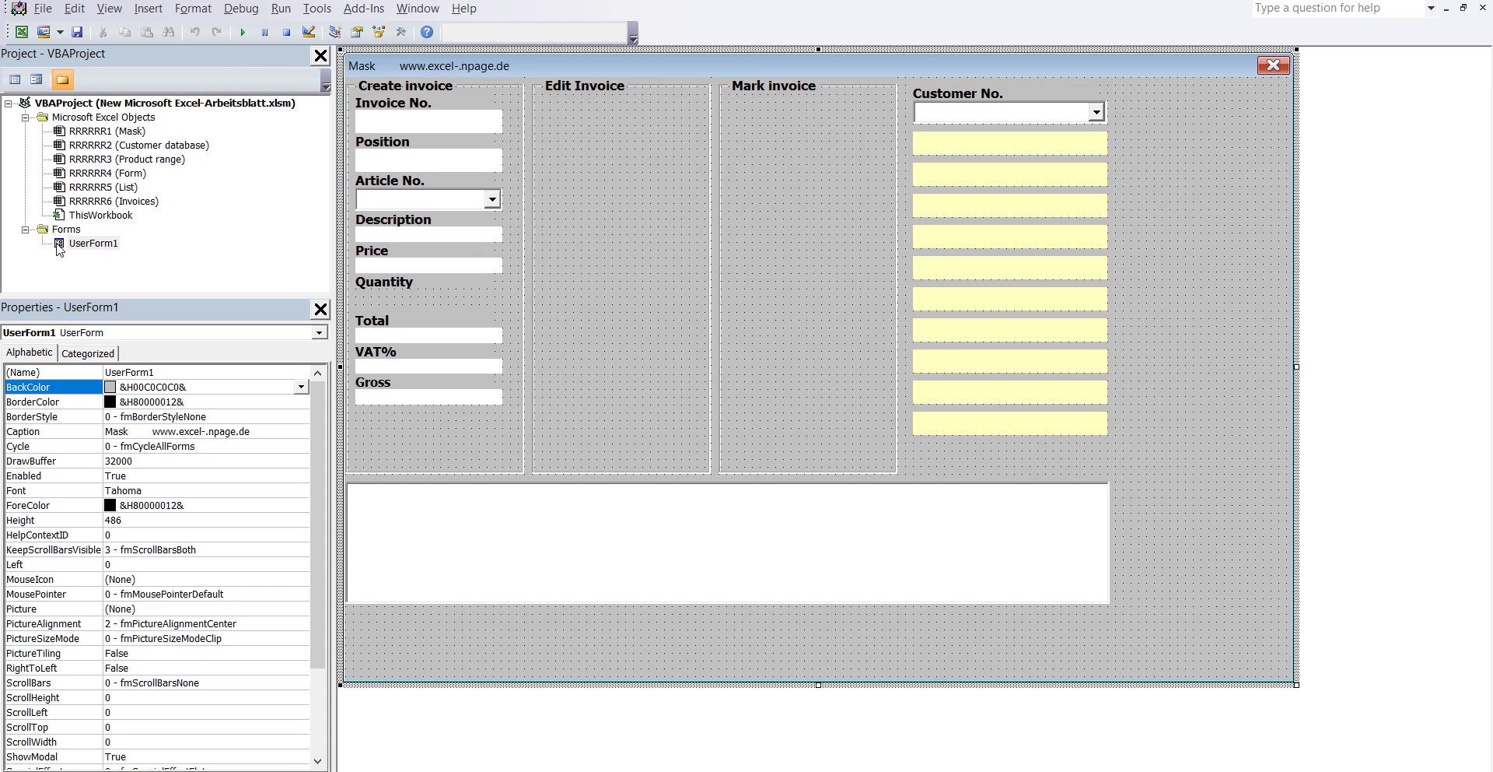
click(432, 437)
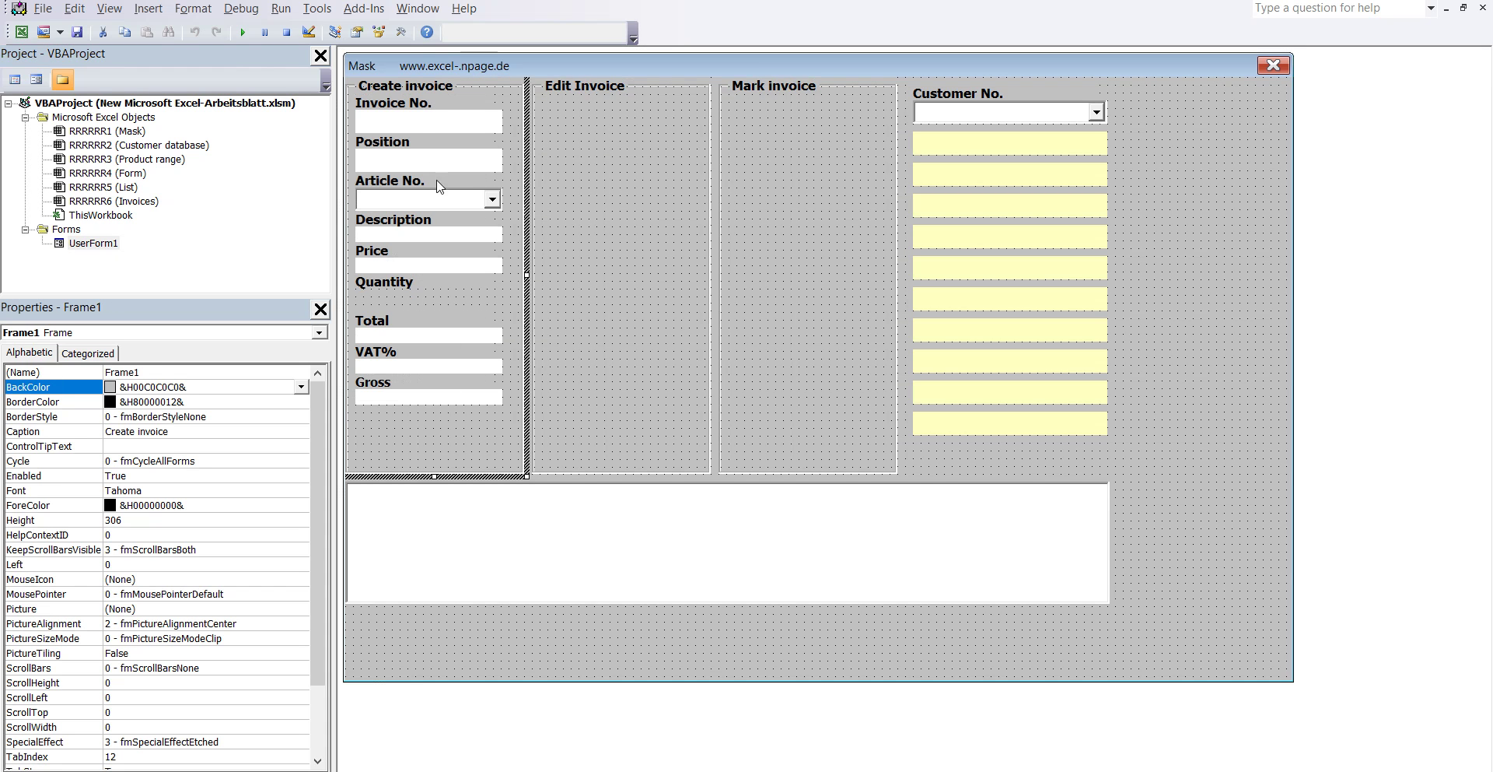
- Place a new TextBox1 from the Toolbox inside the Create invoice frame, below Gross
click(402, 34)
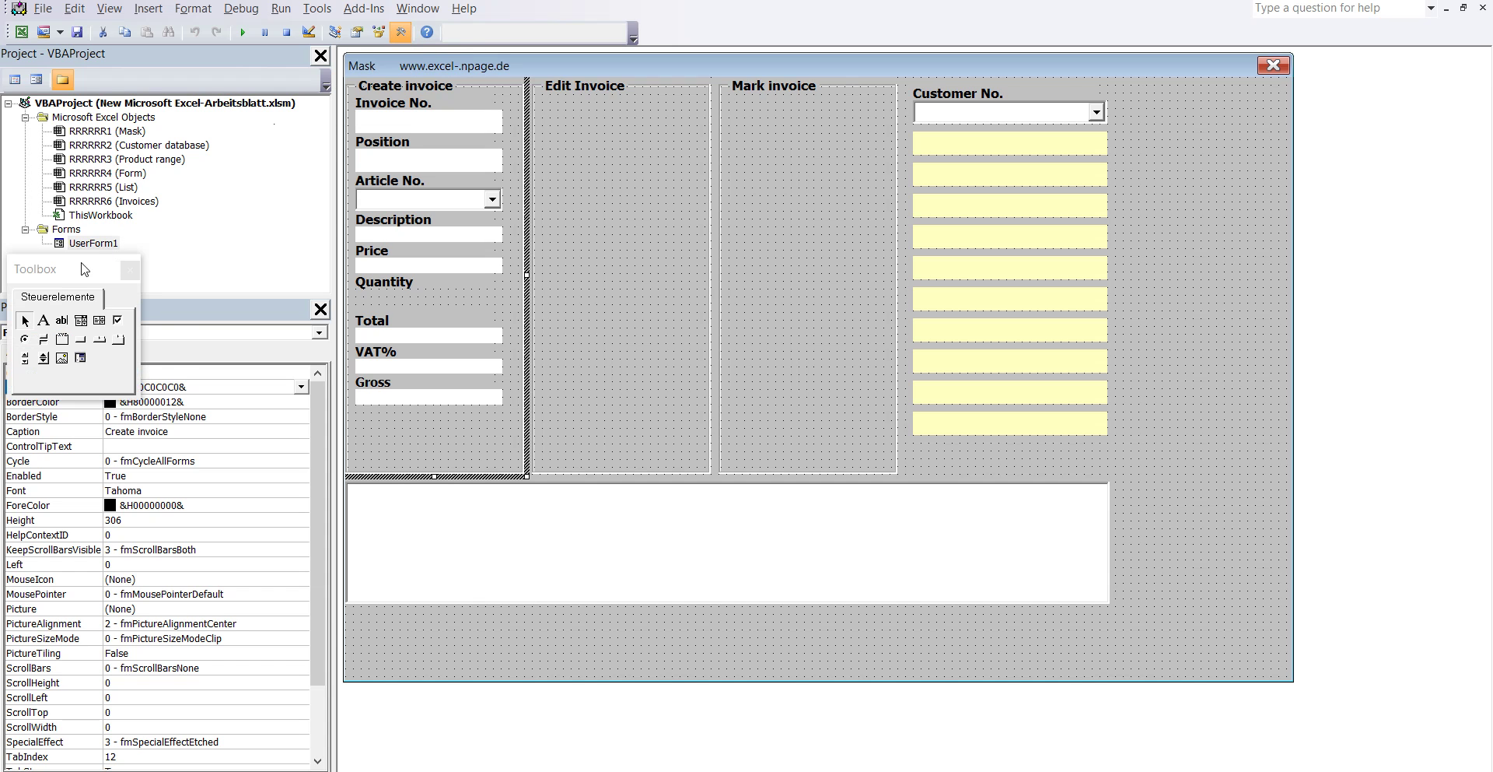
mouse_move(80, 263)
mouse_down()
mouse_move(107, 262)
mouse_move(272, 49)
mouse_up()
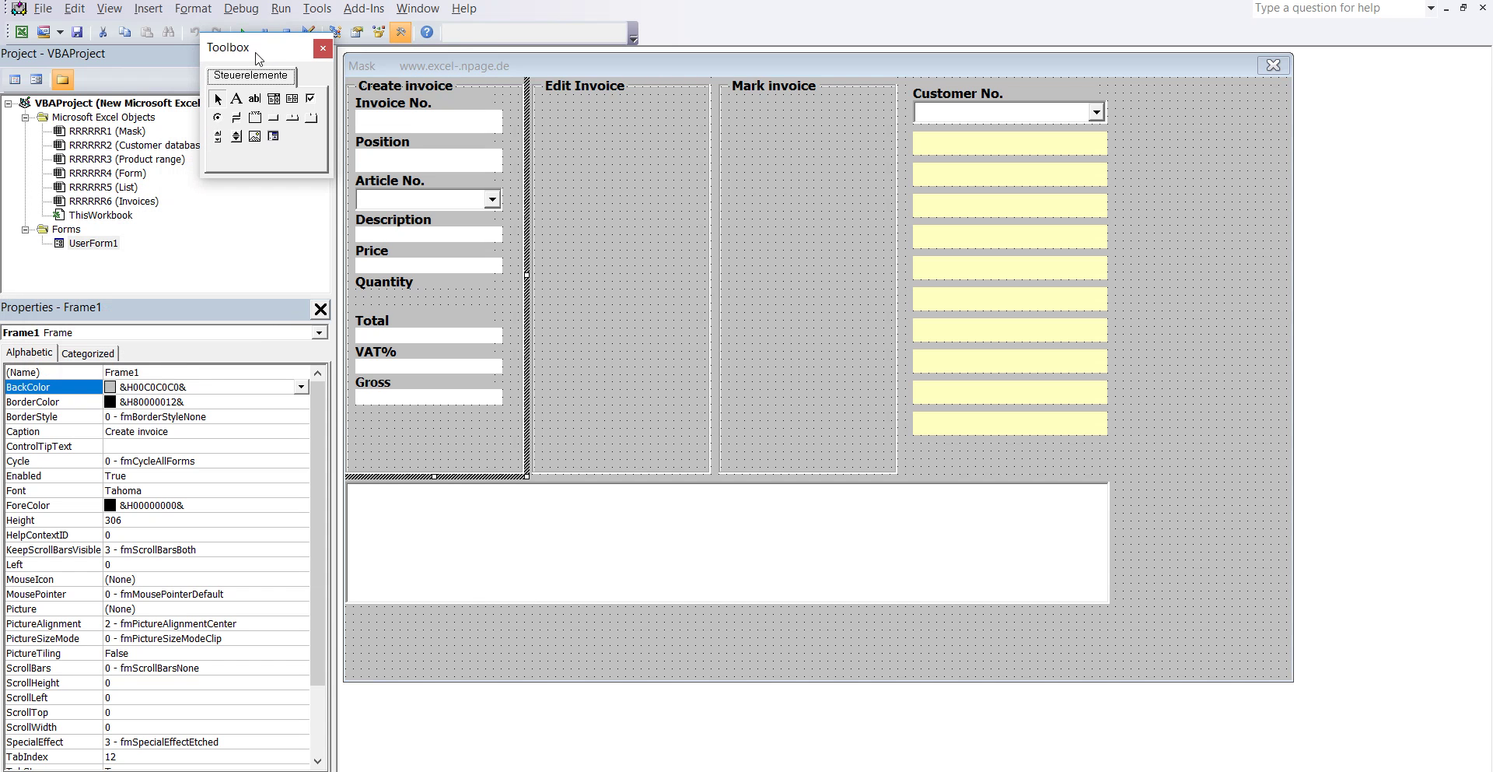
click(254, 101)
click(376, 426)
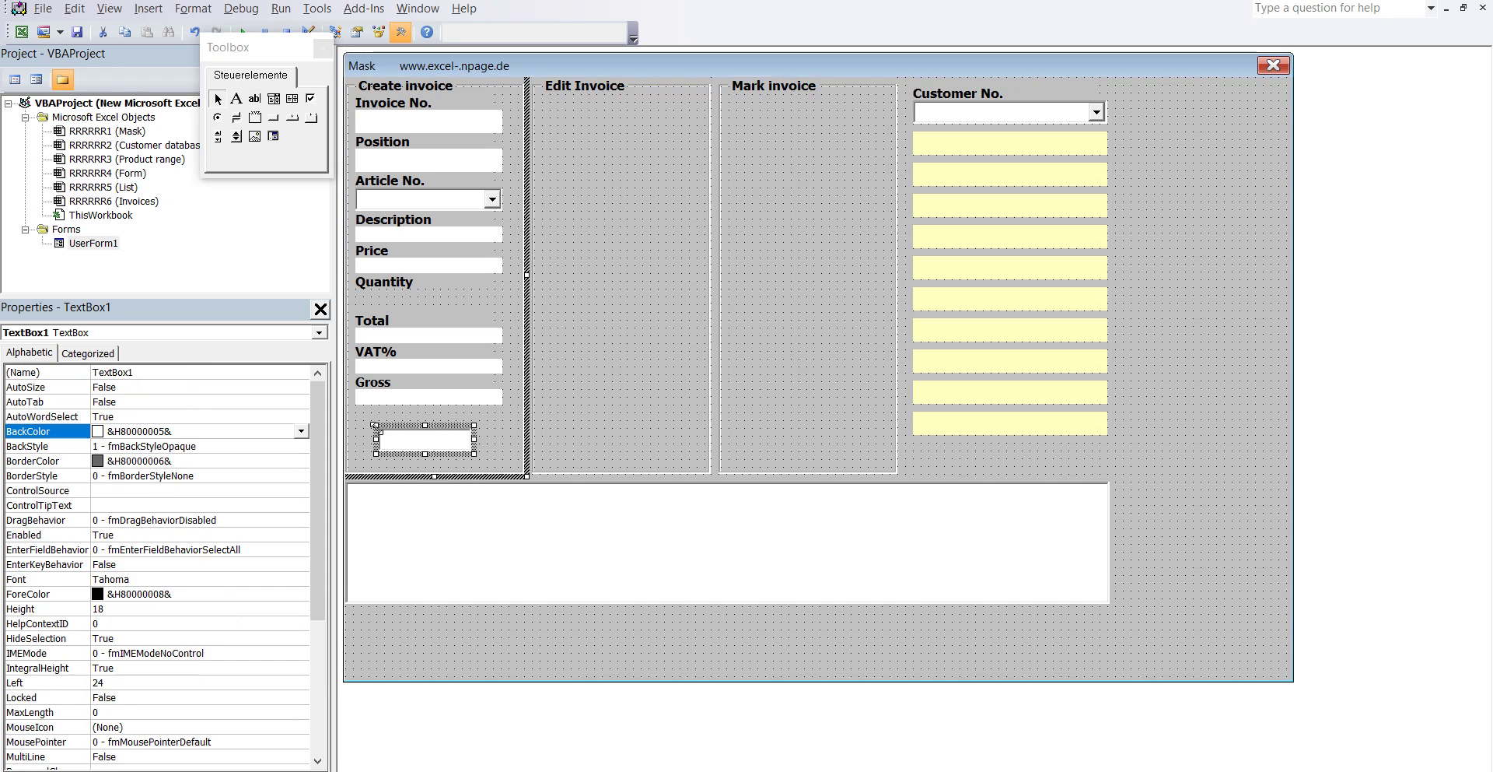
click(324, 49)
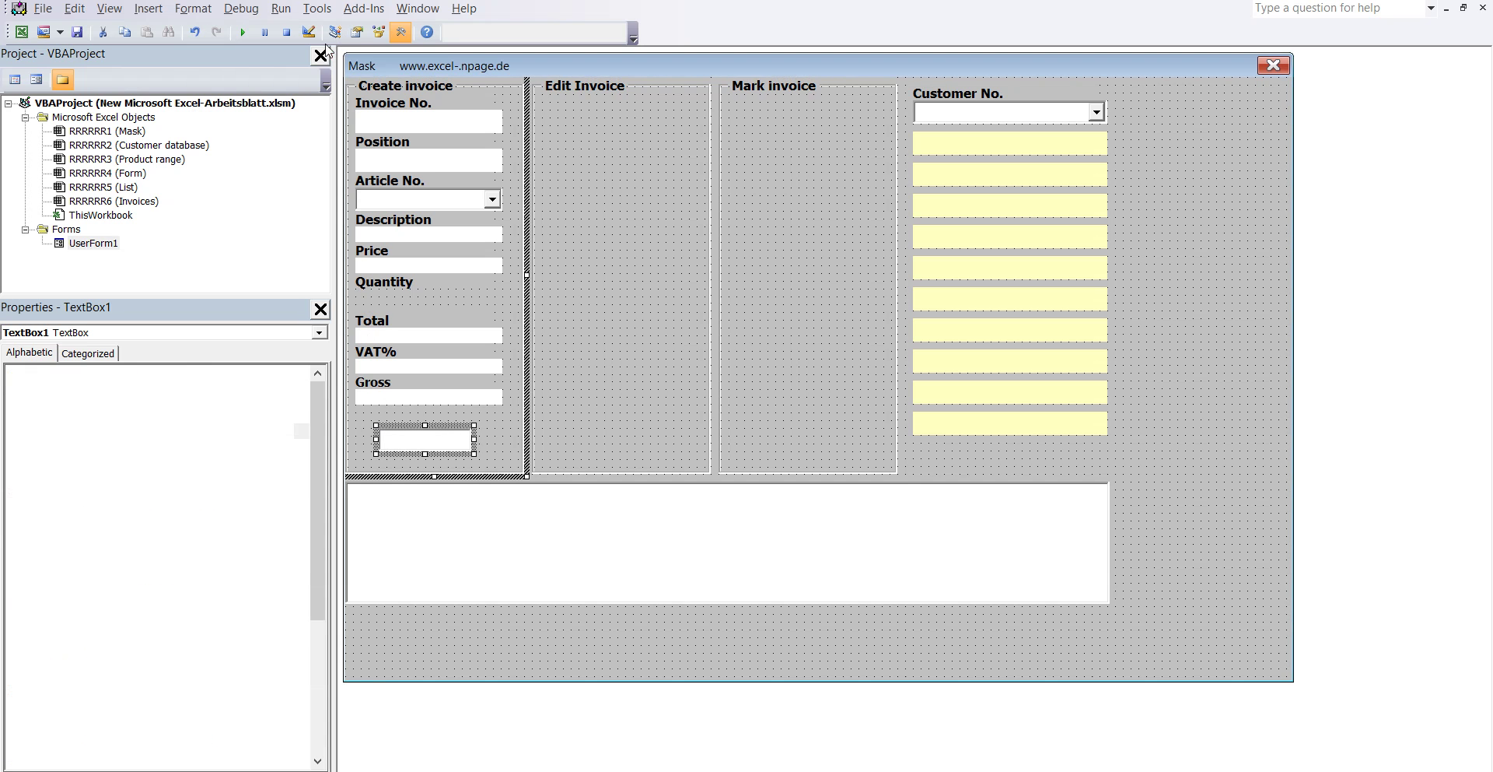
click(154, 374)
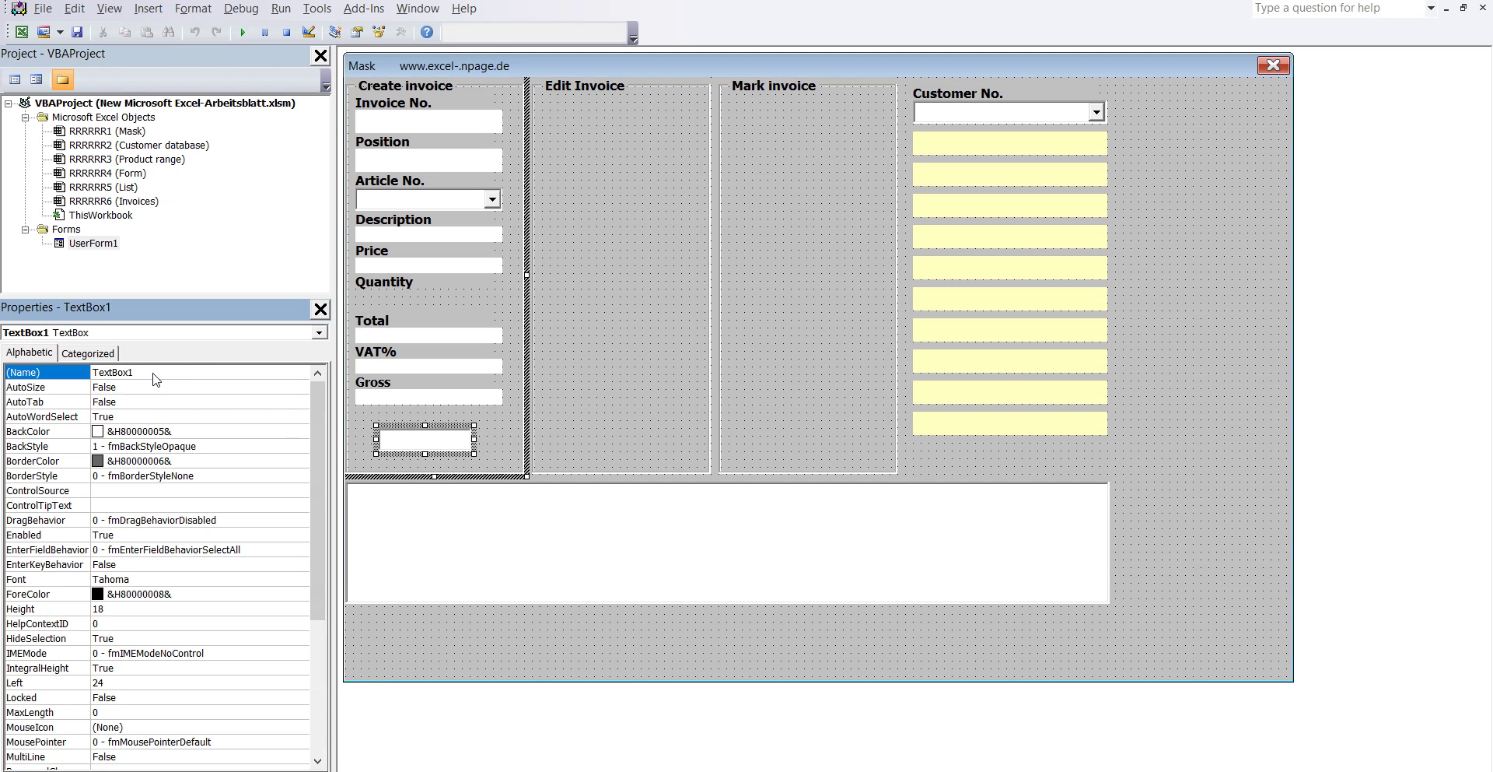
click(155, 374)
mouse_move(904, 745)
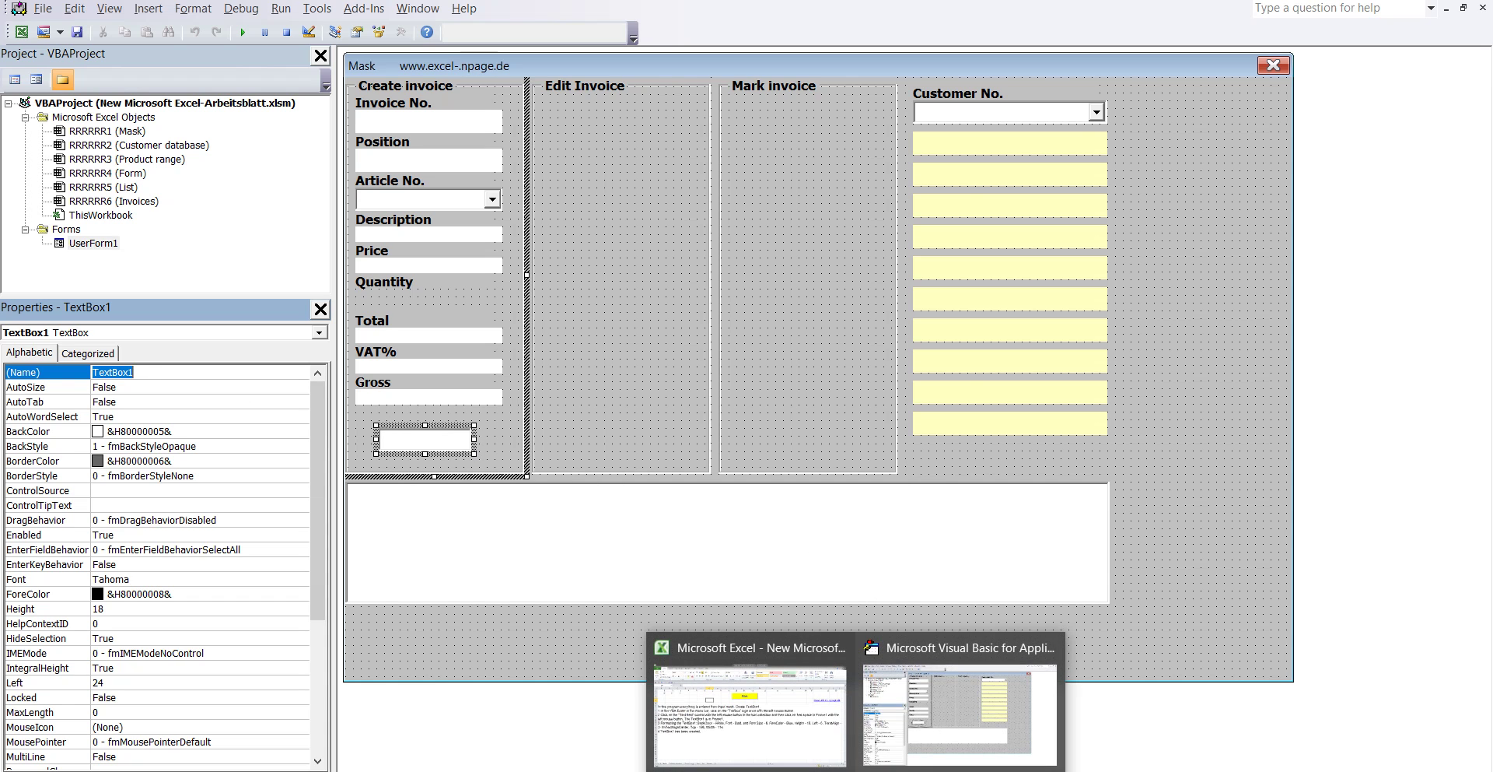
click(764, 681)
double_click(591, 447)
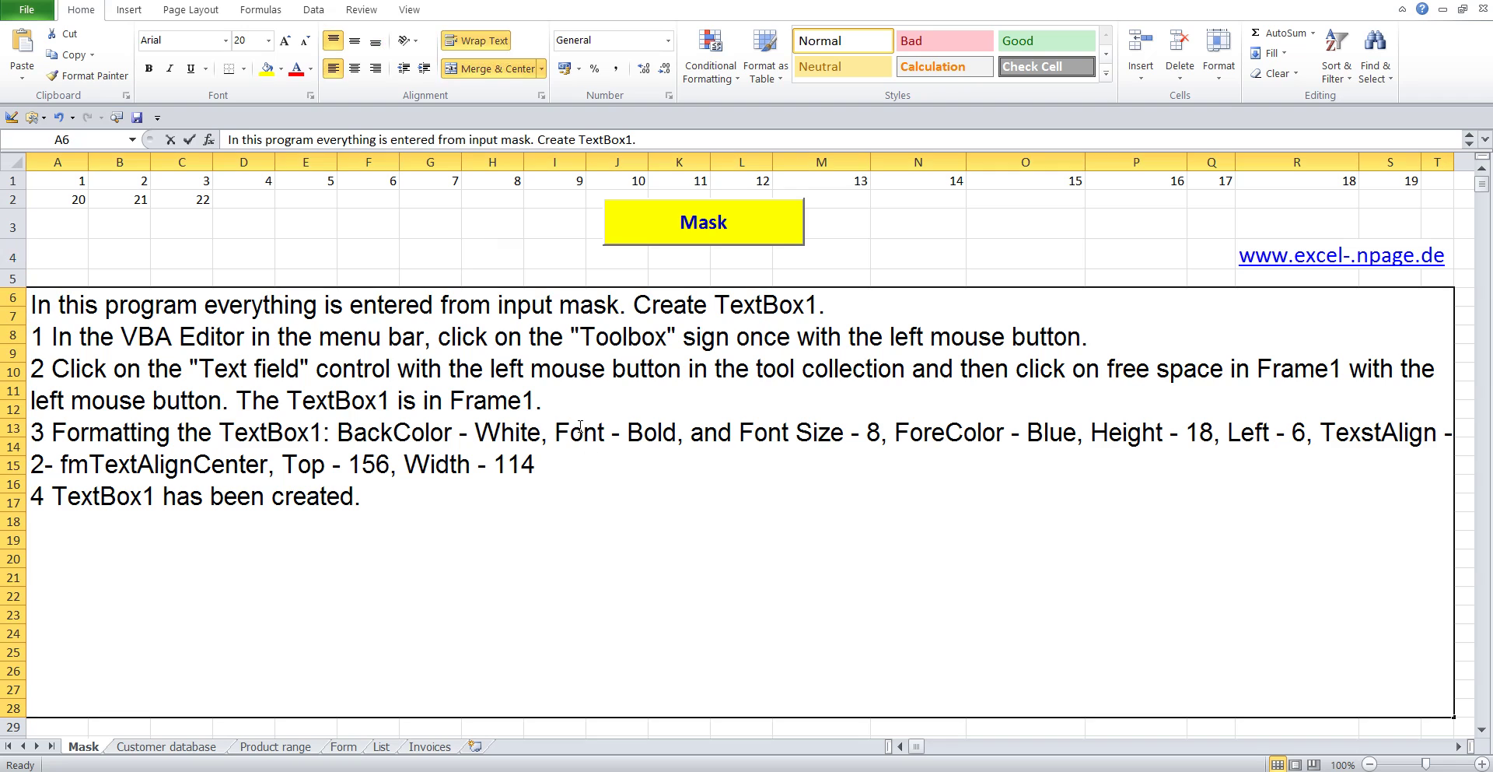
drag(44, 432, 638, 463)
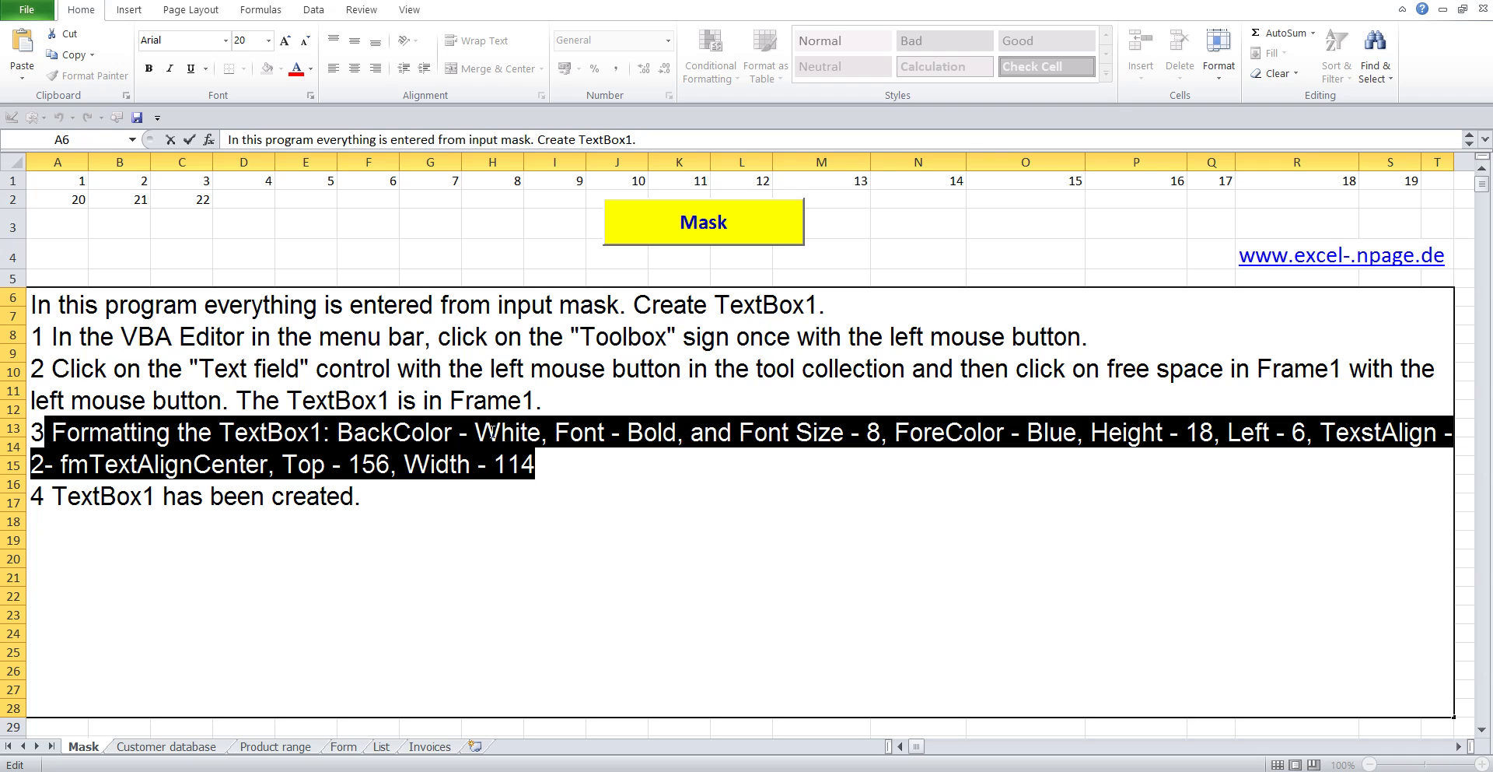
click(369, 233)
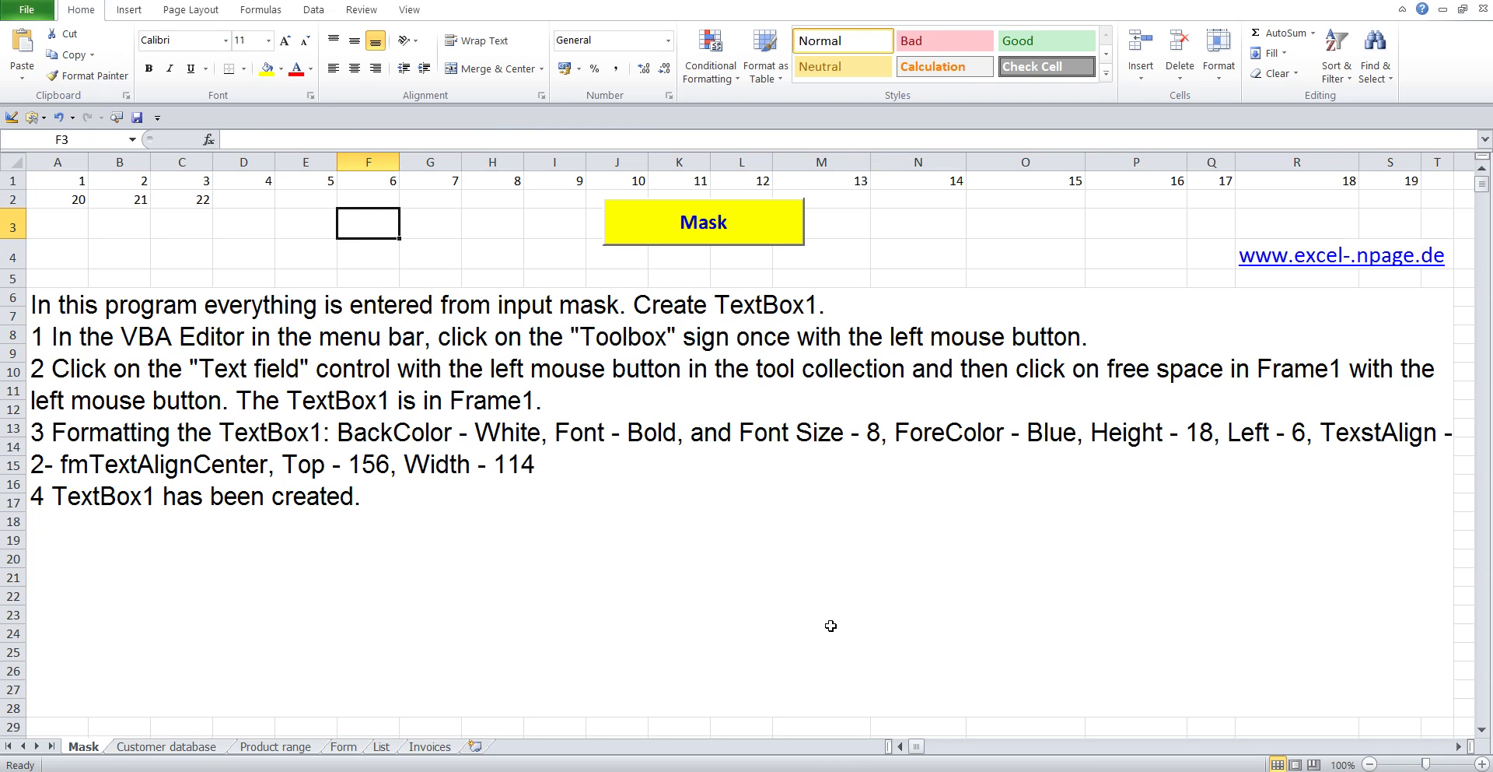
mouse_move(859, 768)
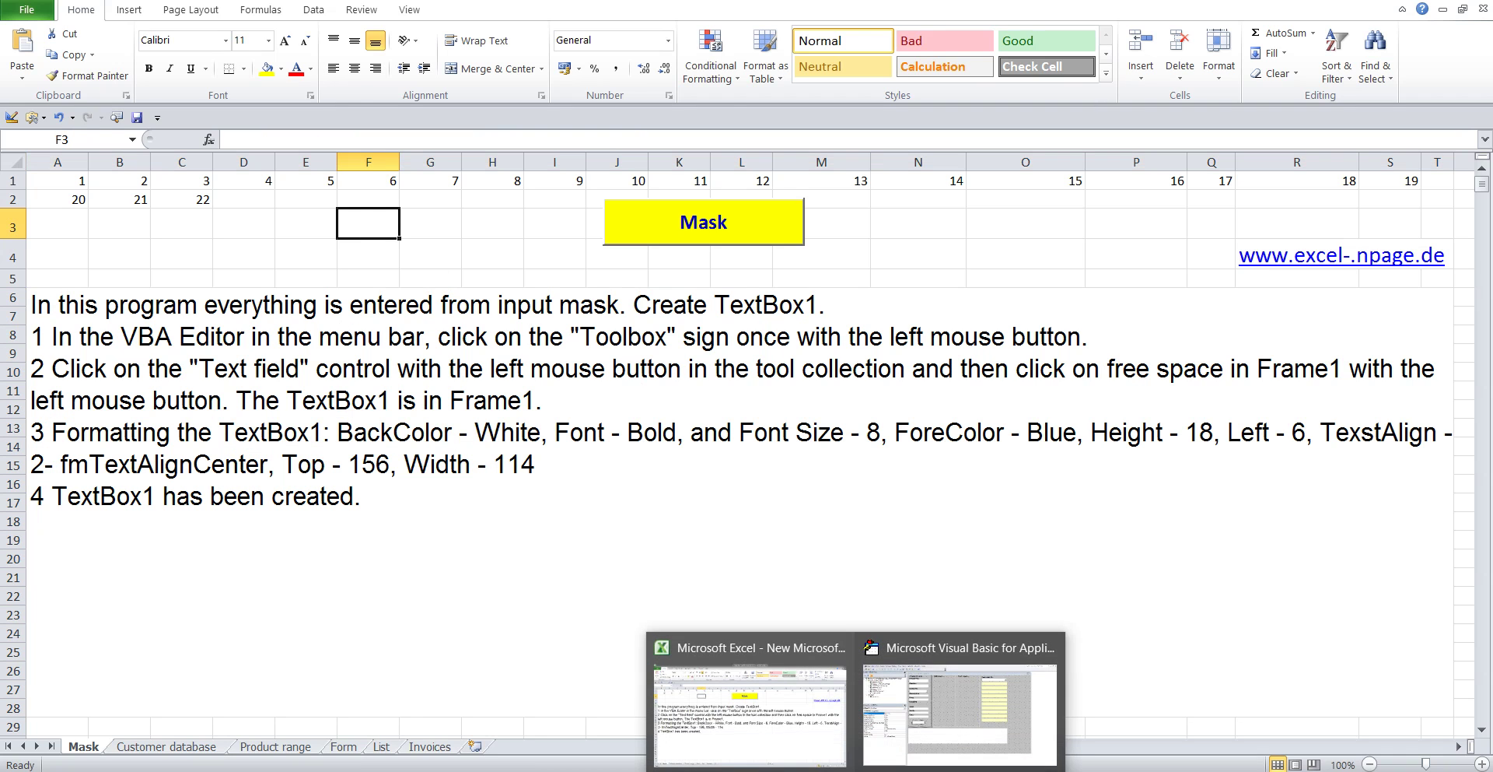
click(959, 683)
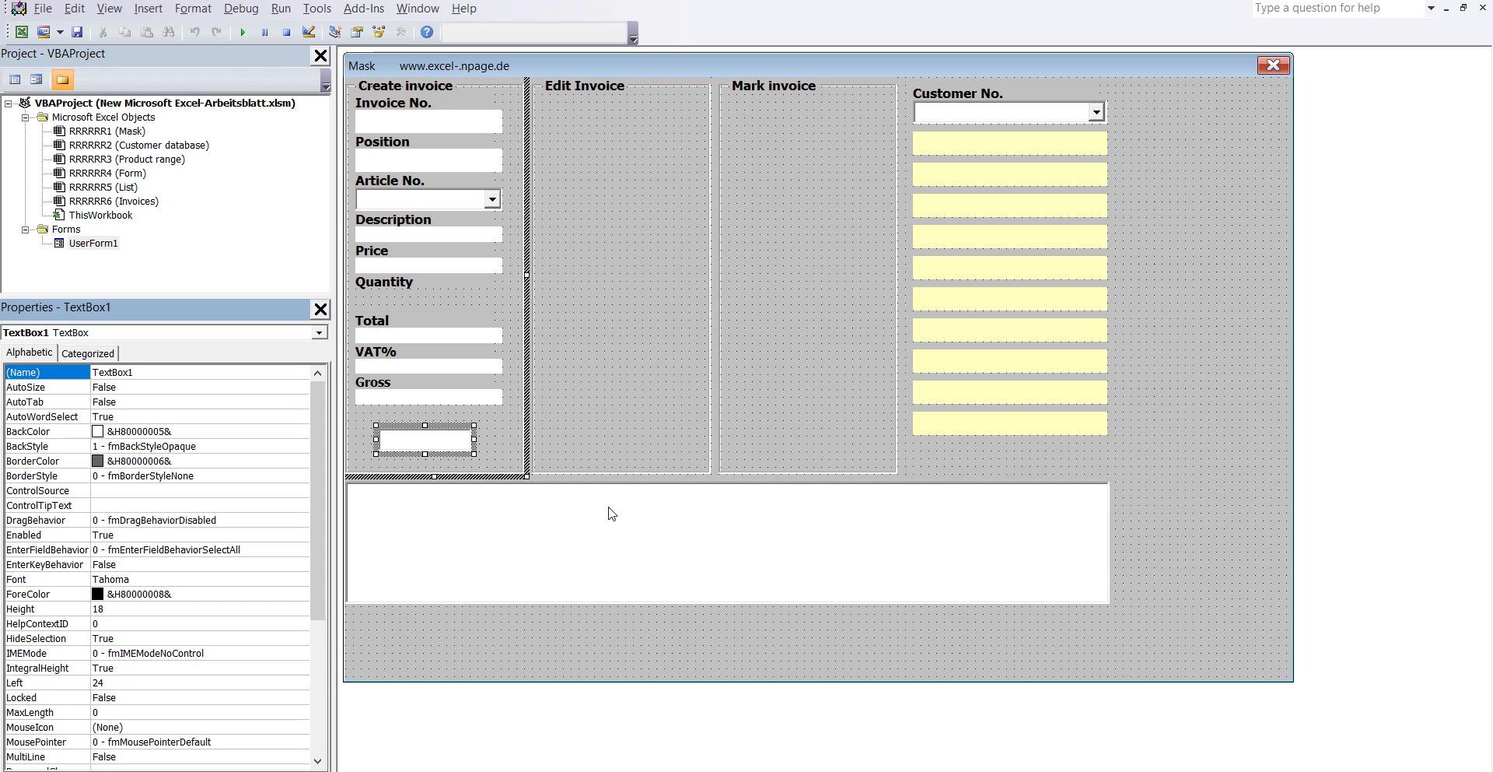
- Set TextBox1's BackColor to palette white (&H00FFFFFF&)
double_click(149, 376)
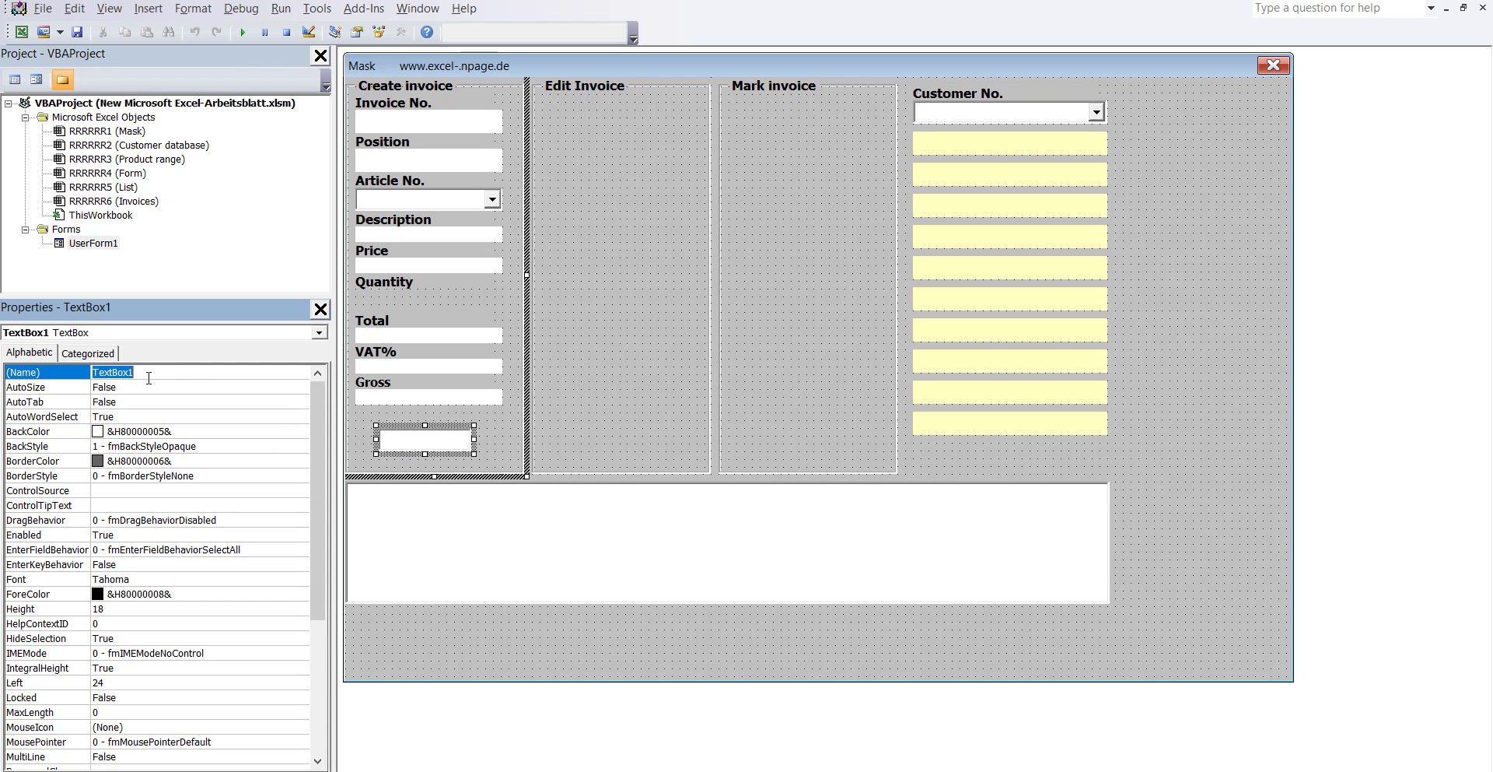
click(228, 433)
click(302, 433)
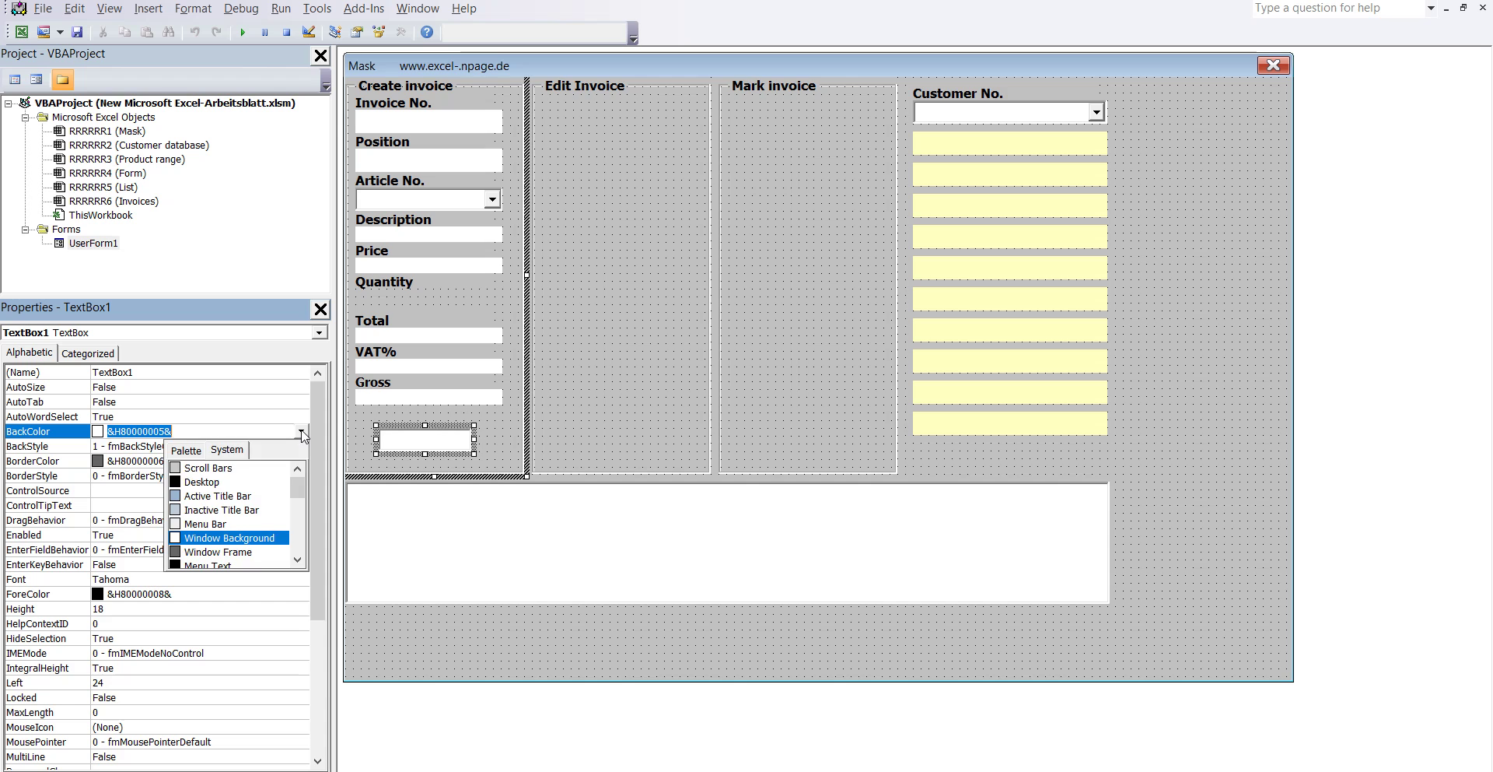
click(178, 450)
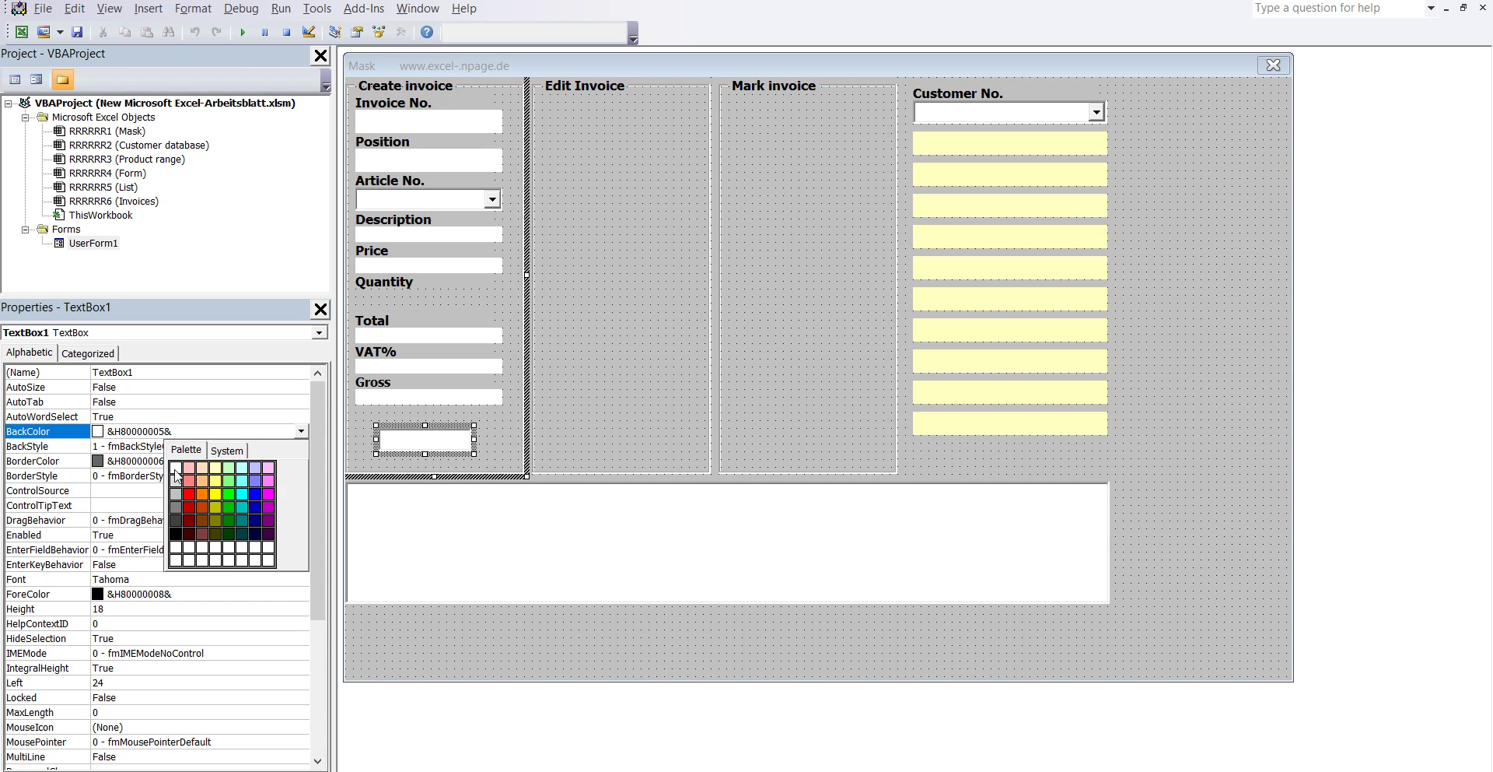
click(177, 476)
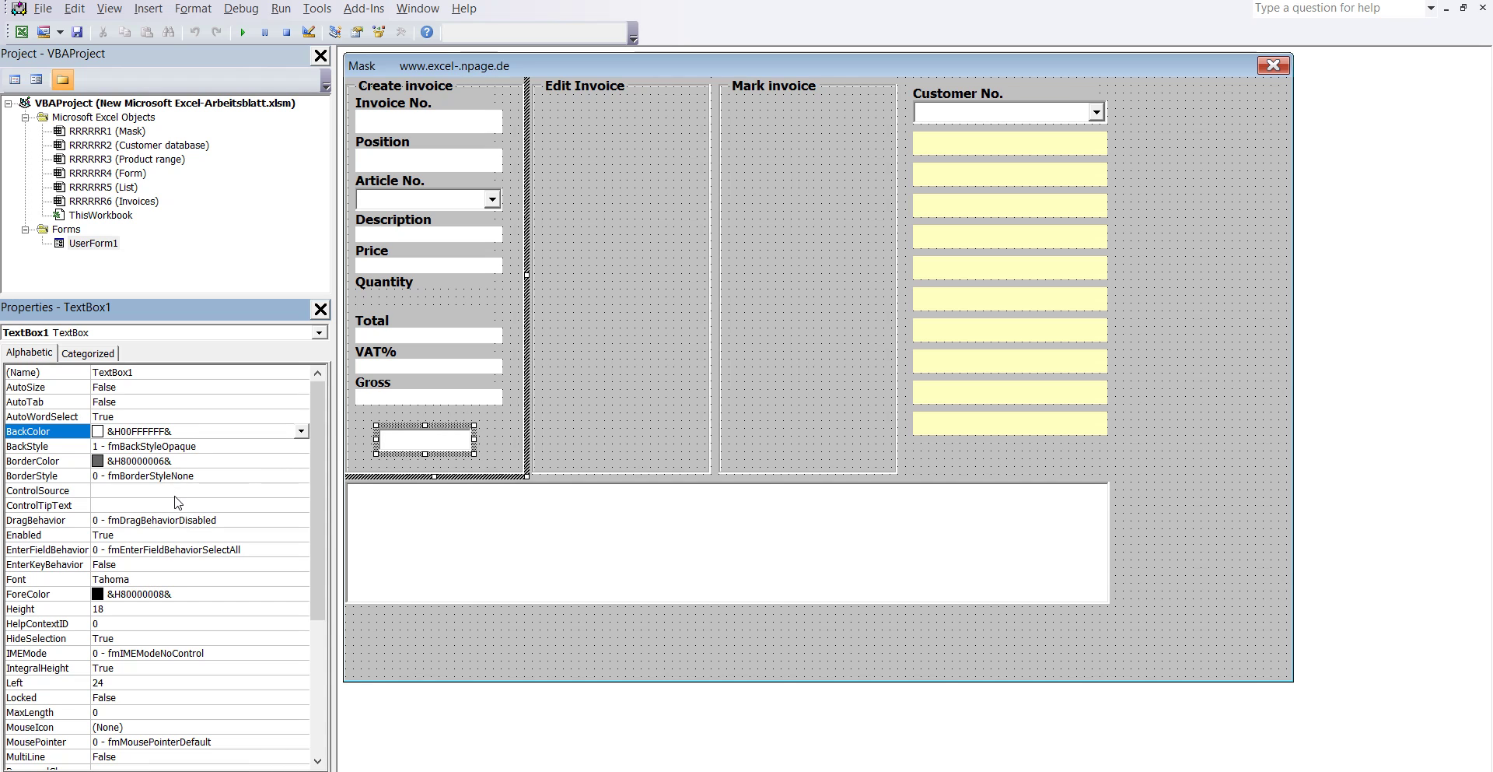
click(149, 583)
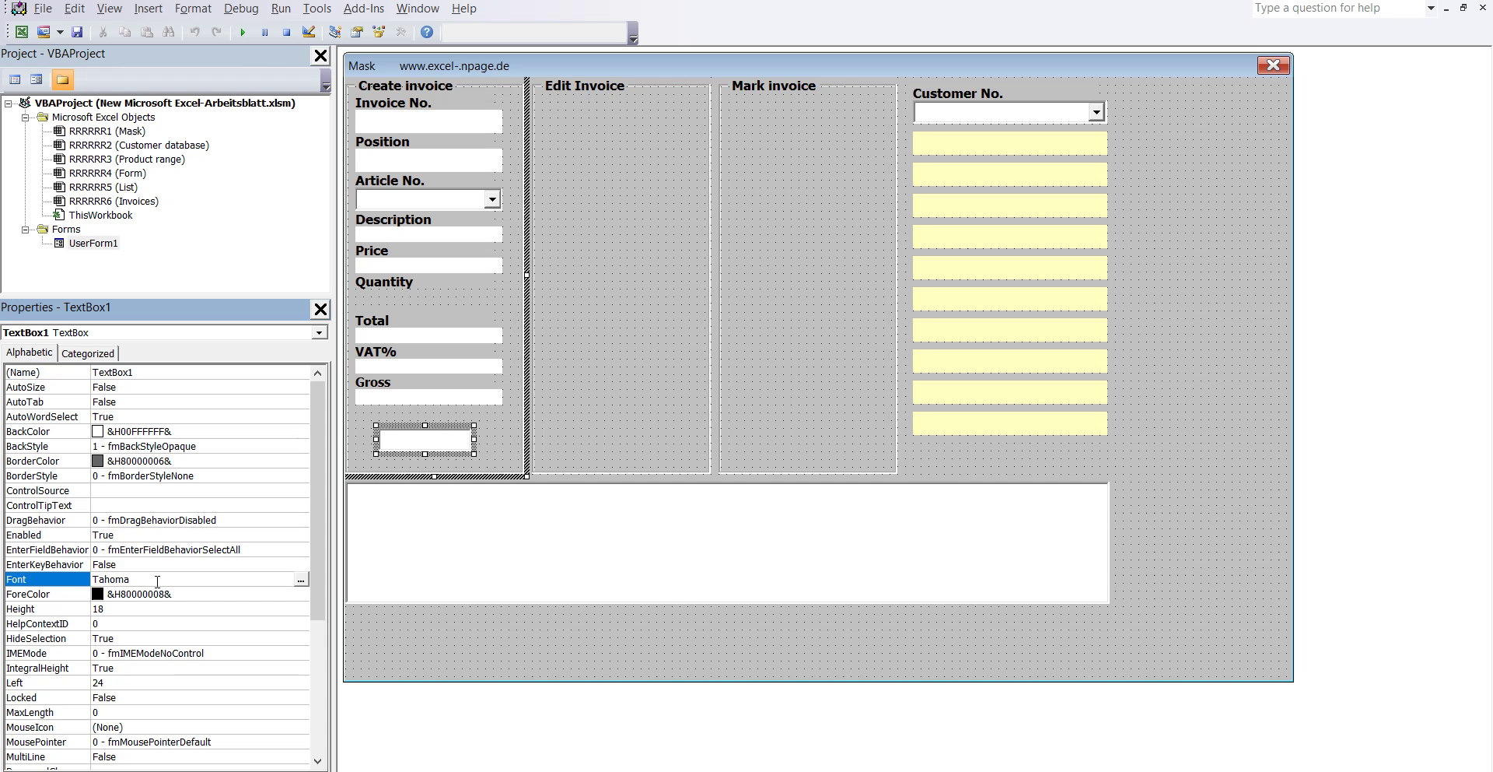
- Set TextBox1's font to Tahoma Bold at size 8
click(301, 581)
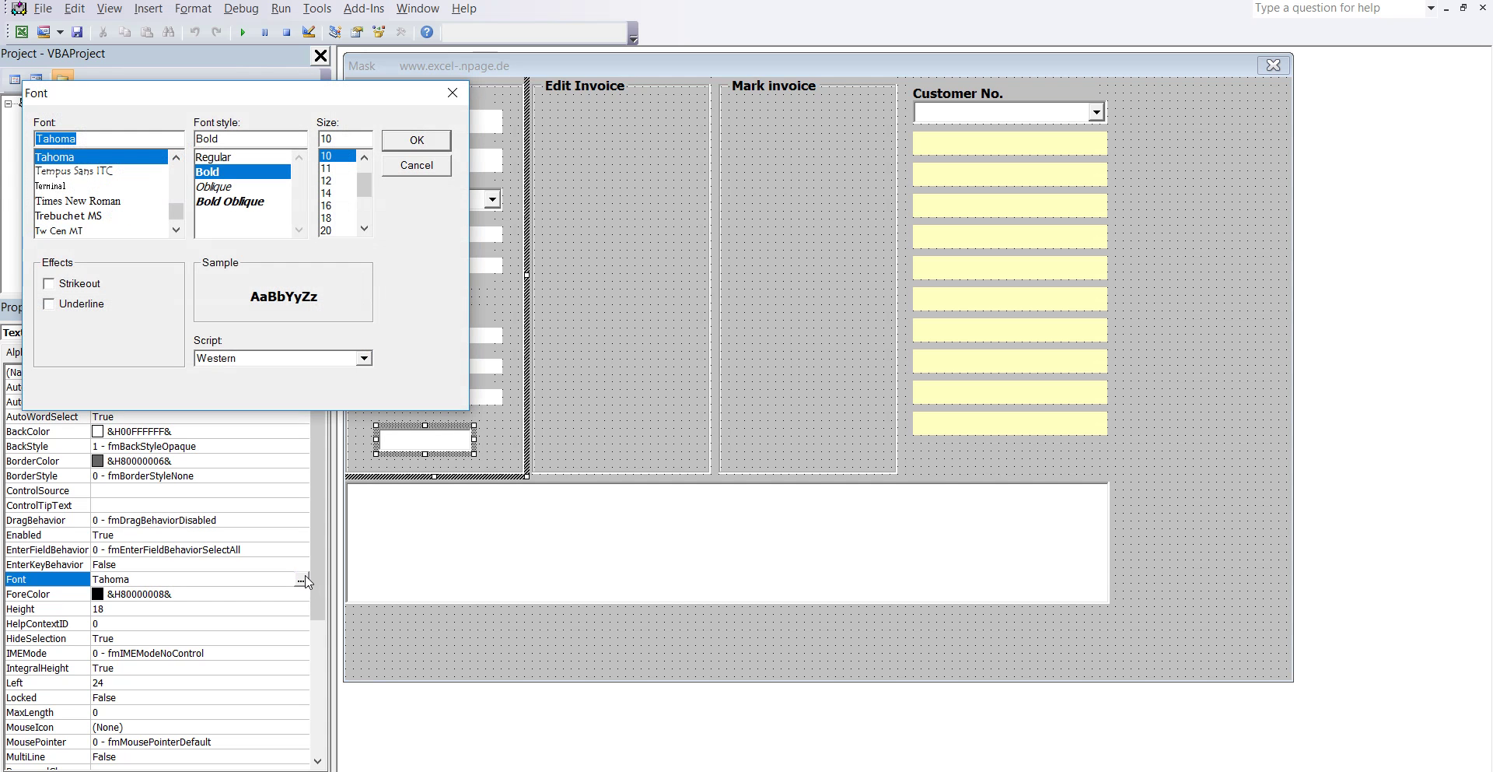
click(364, 158)
click(364, 157)
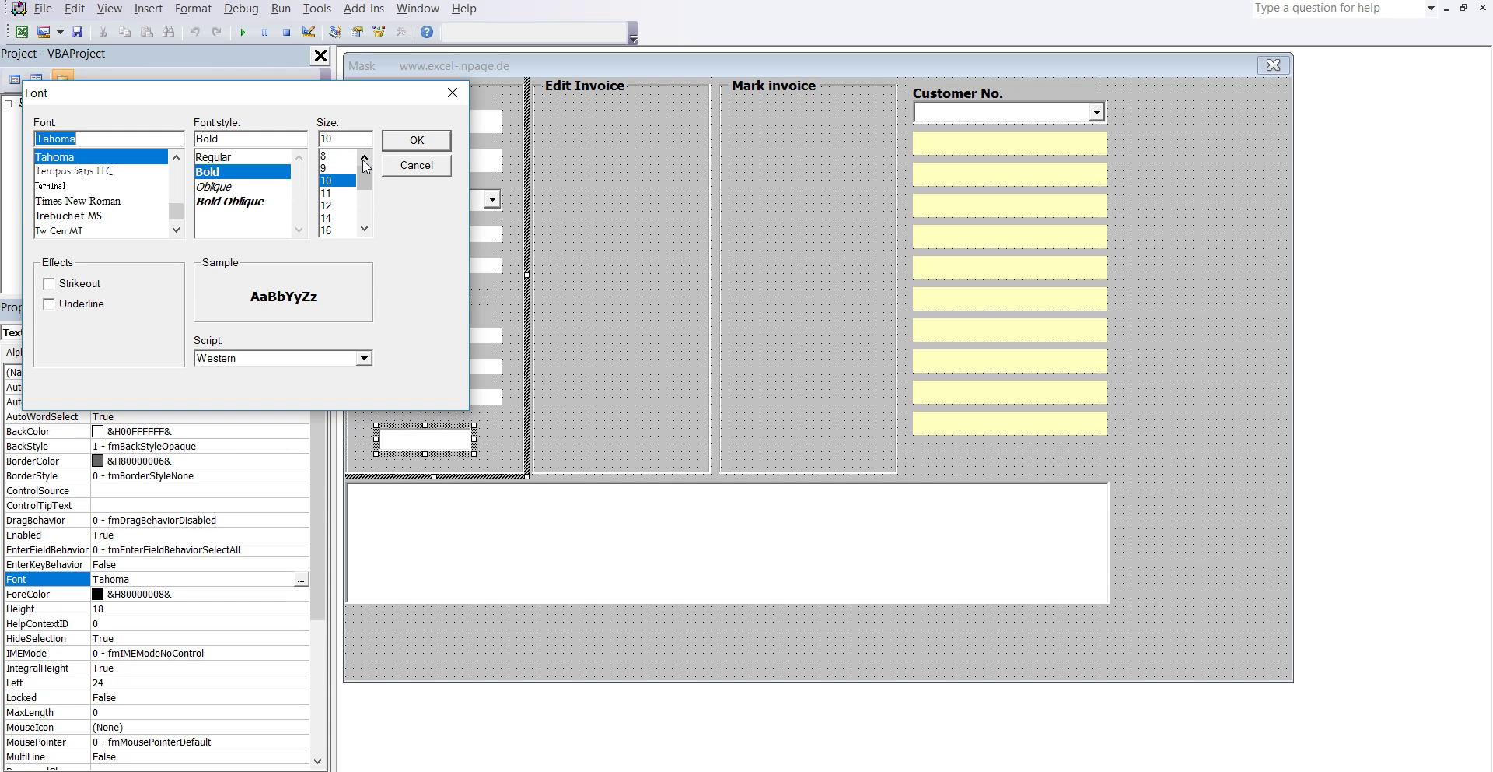
click(336, 156)
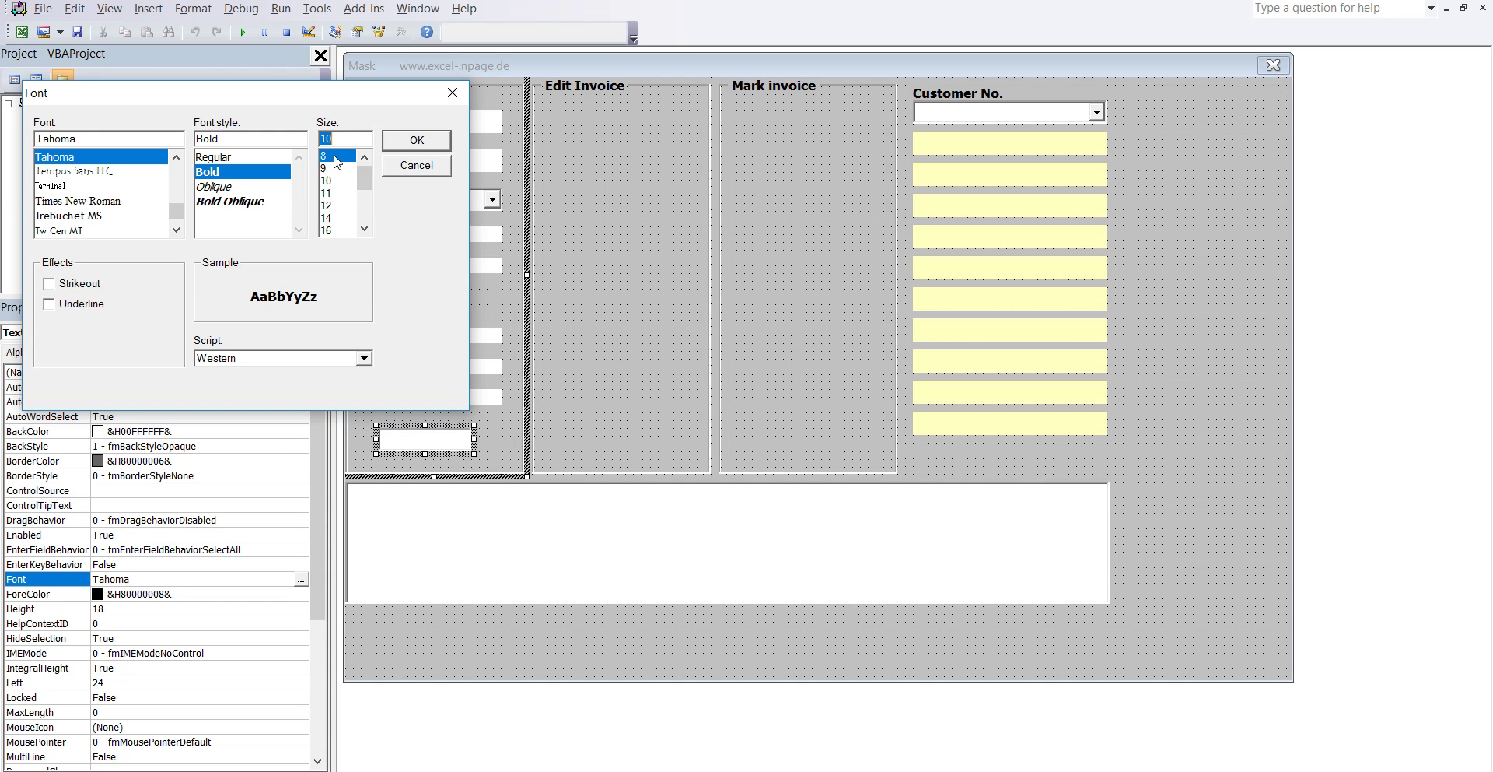
click(391, 144)
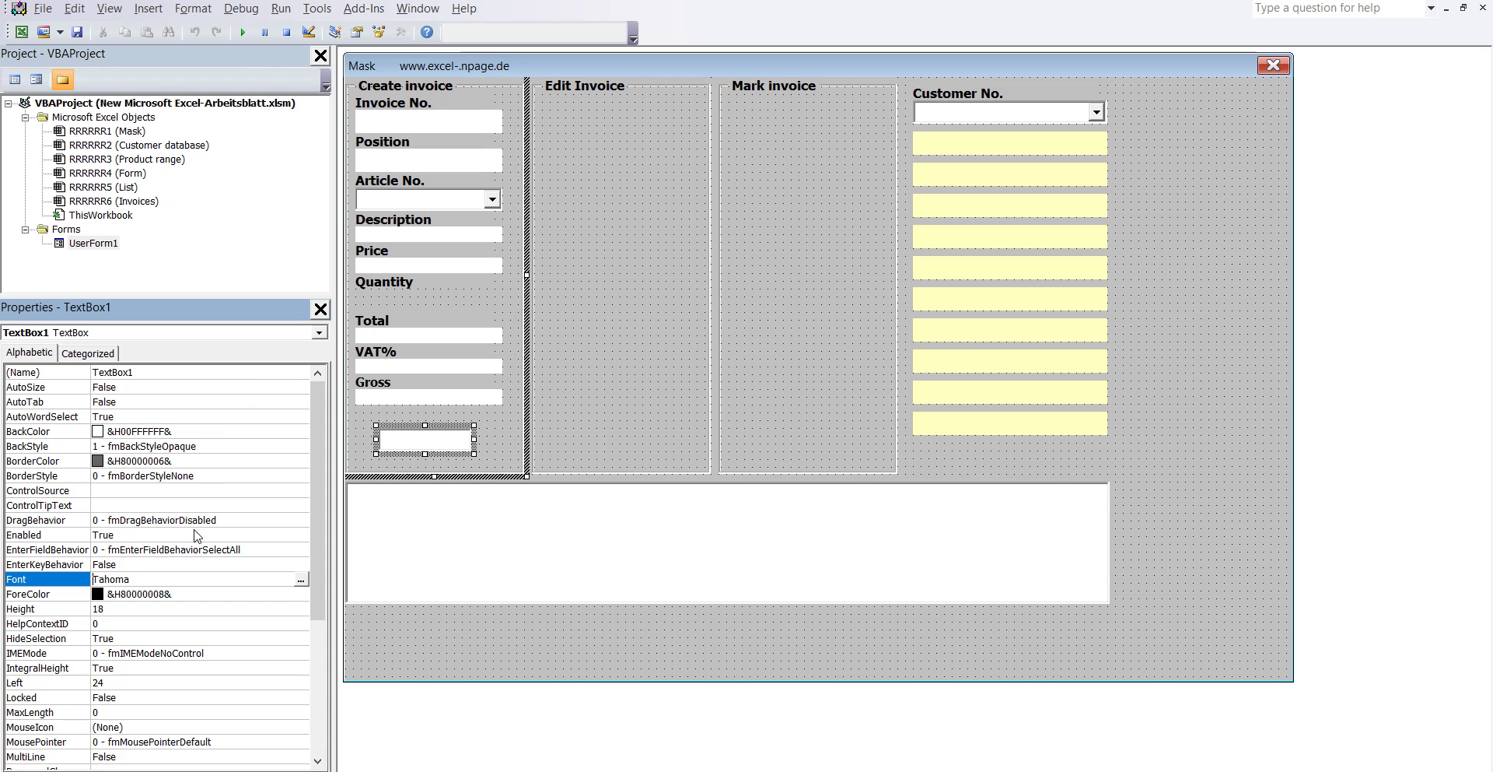
- Set TextBox1's ForeColor to palette dark blue (&H00C00000&)
click(195, 594)
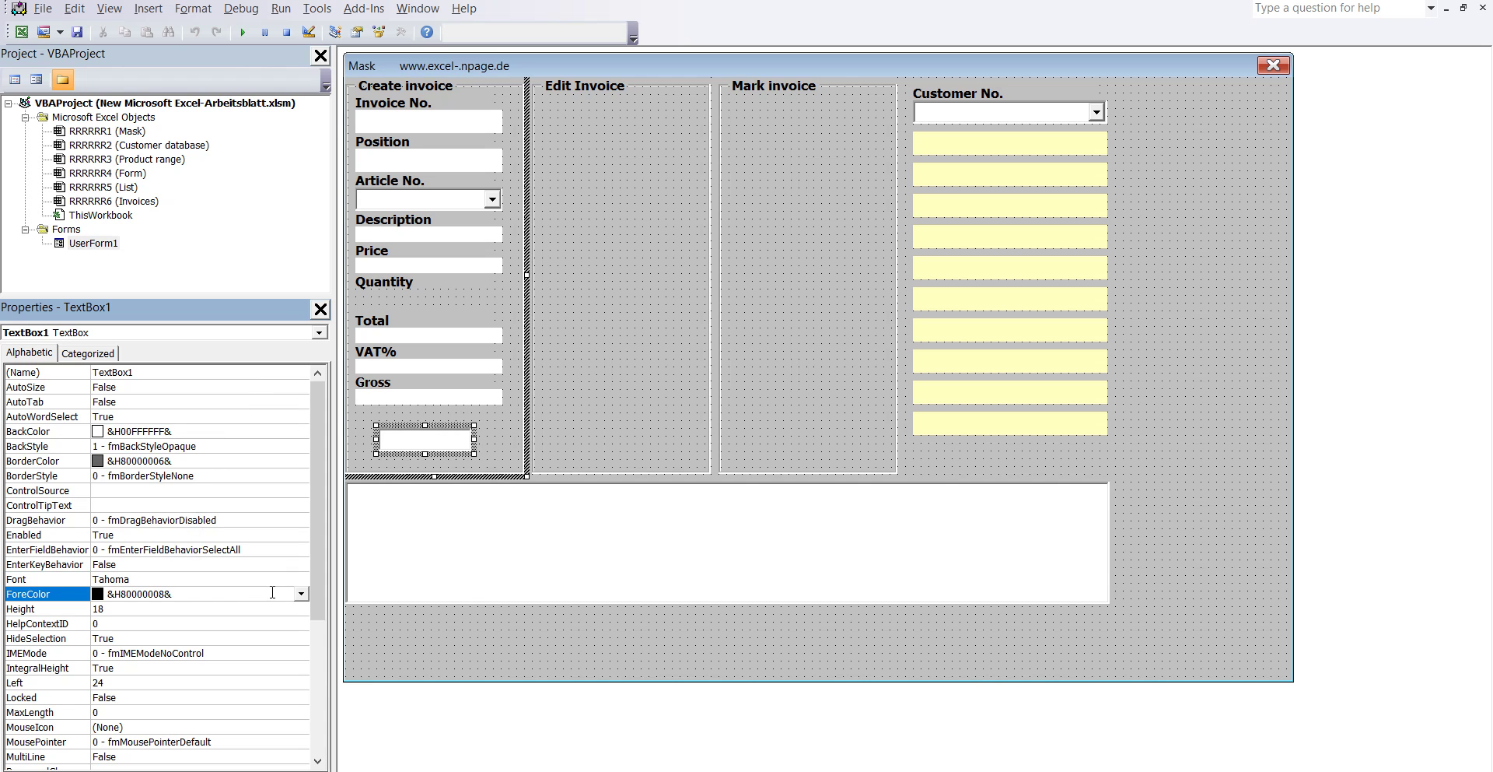
click(301, 594)
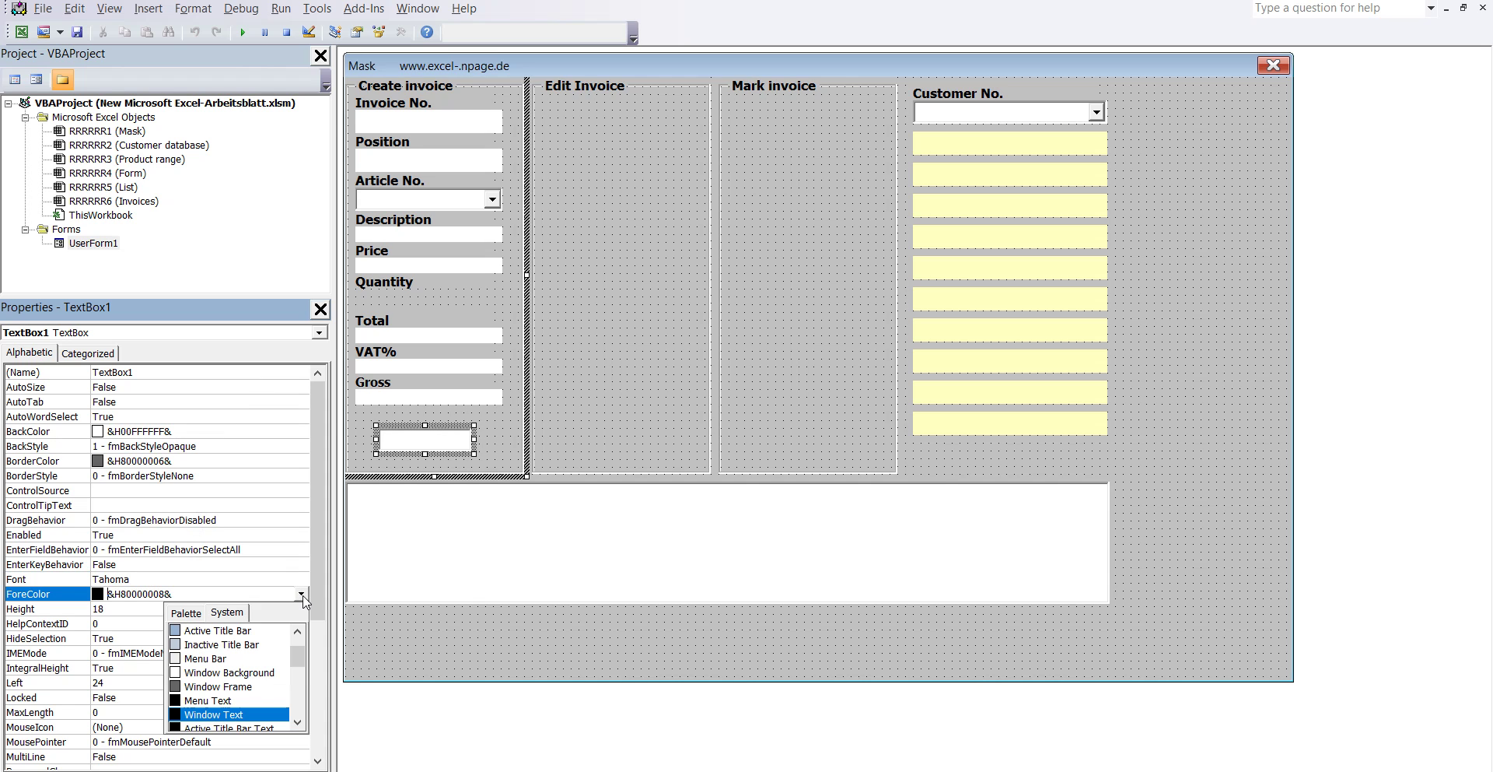
click(186, 613)
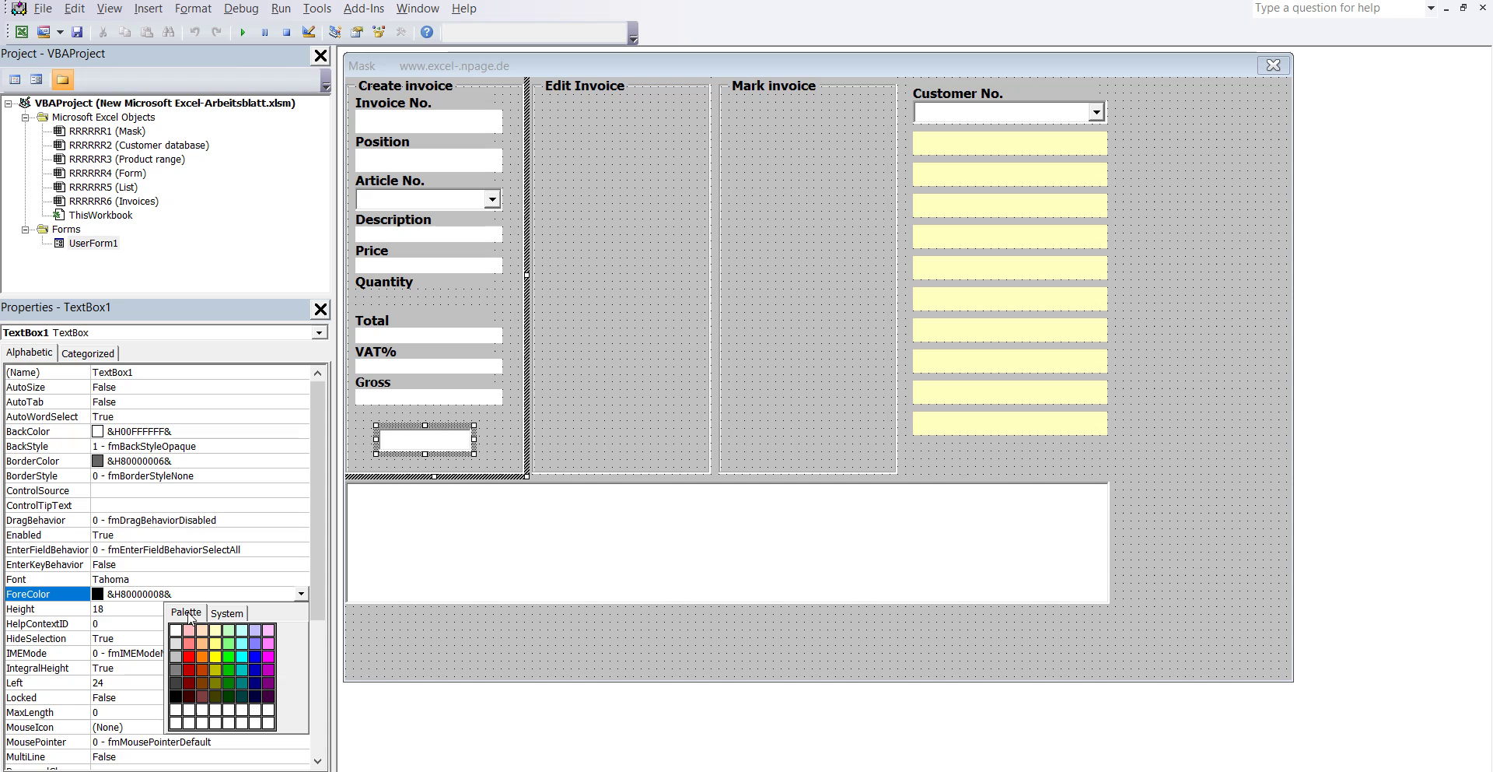
click(256, 669)
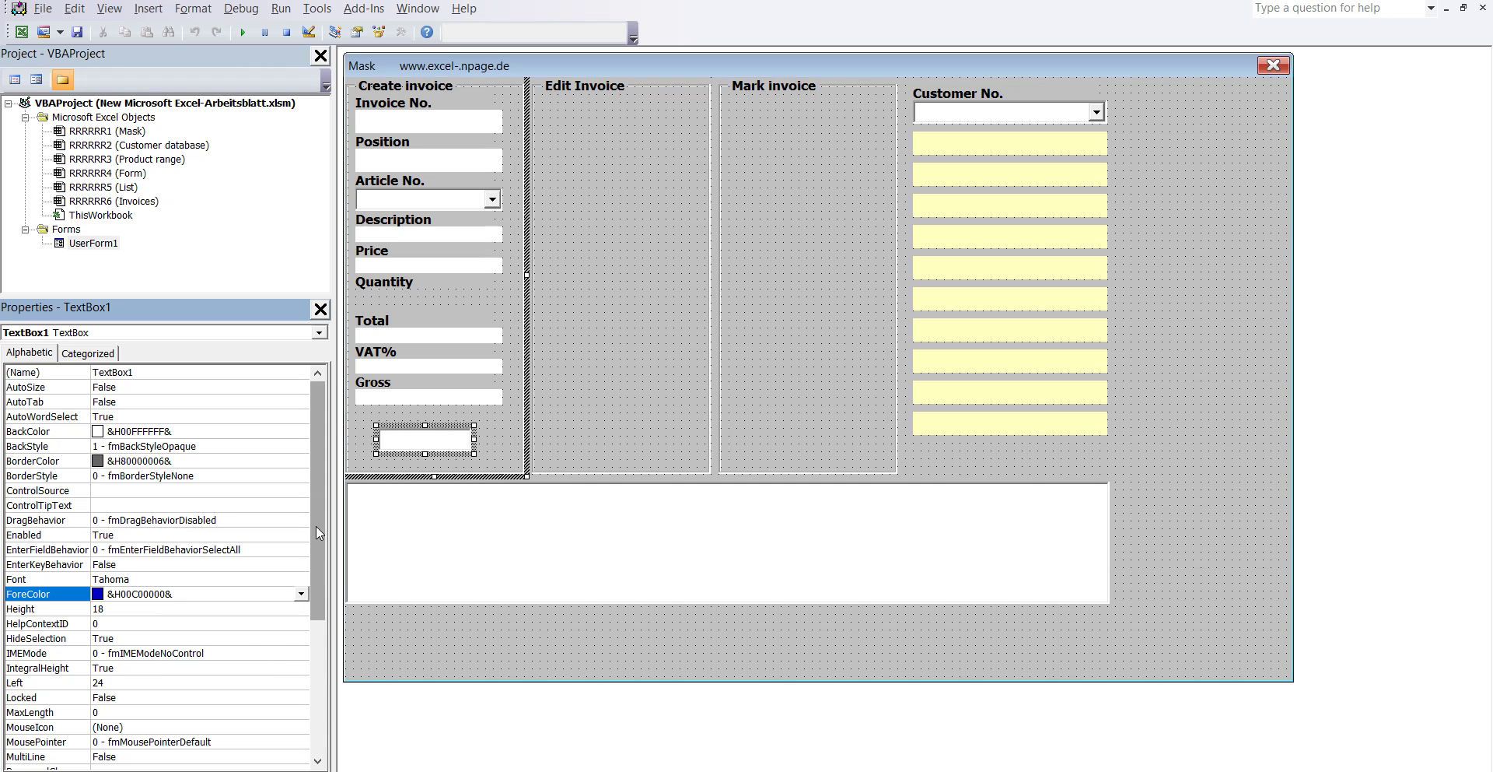
drag(316, 525, 315, 616)
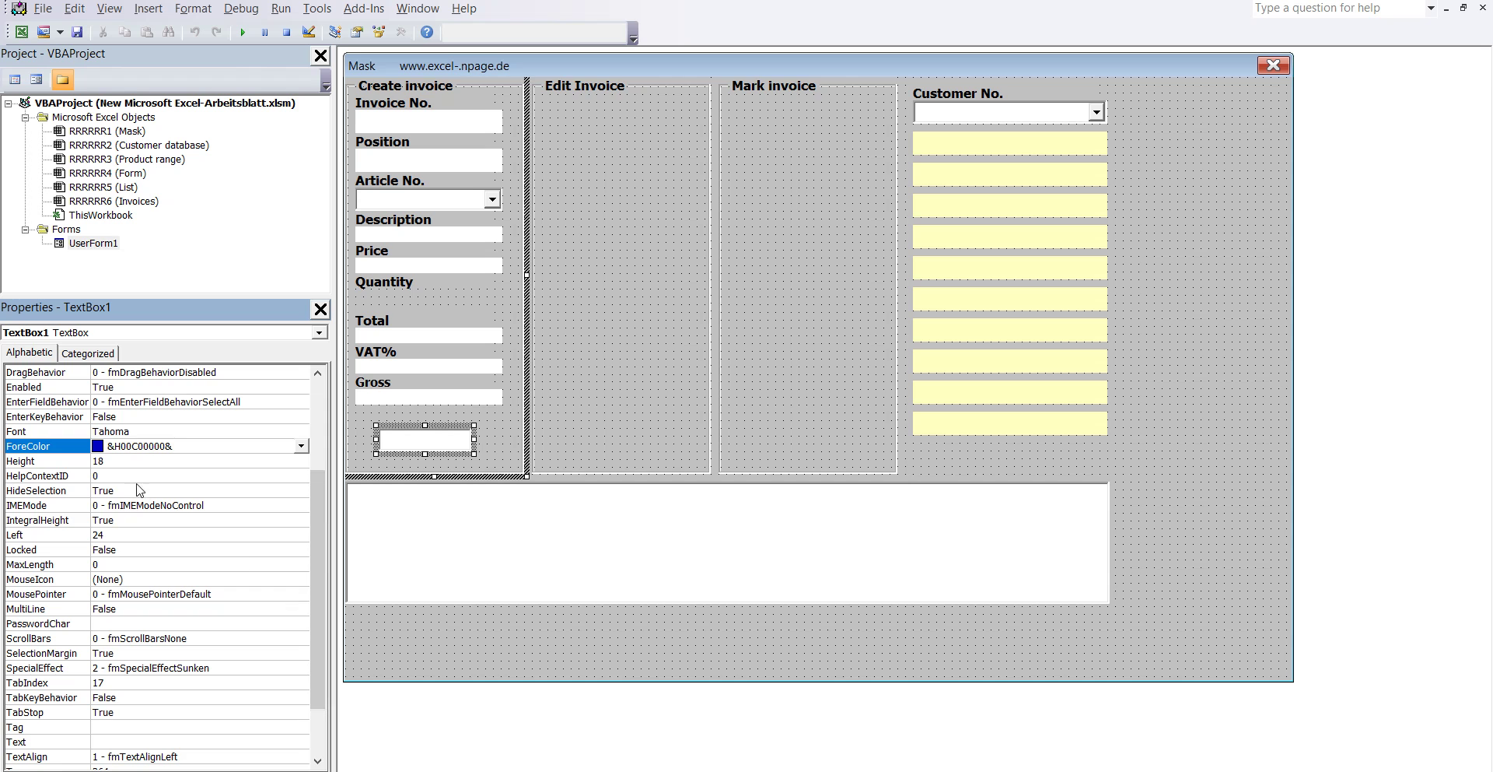
- Keep TextBox1's Height at 18 after checking the Excel instructions
click(116, 461)
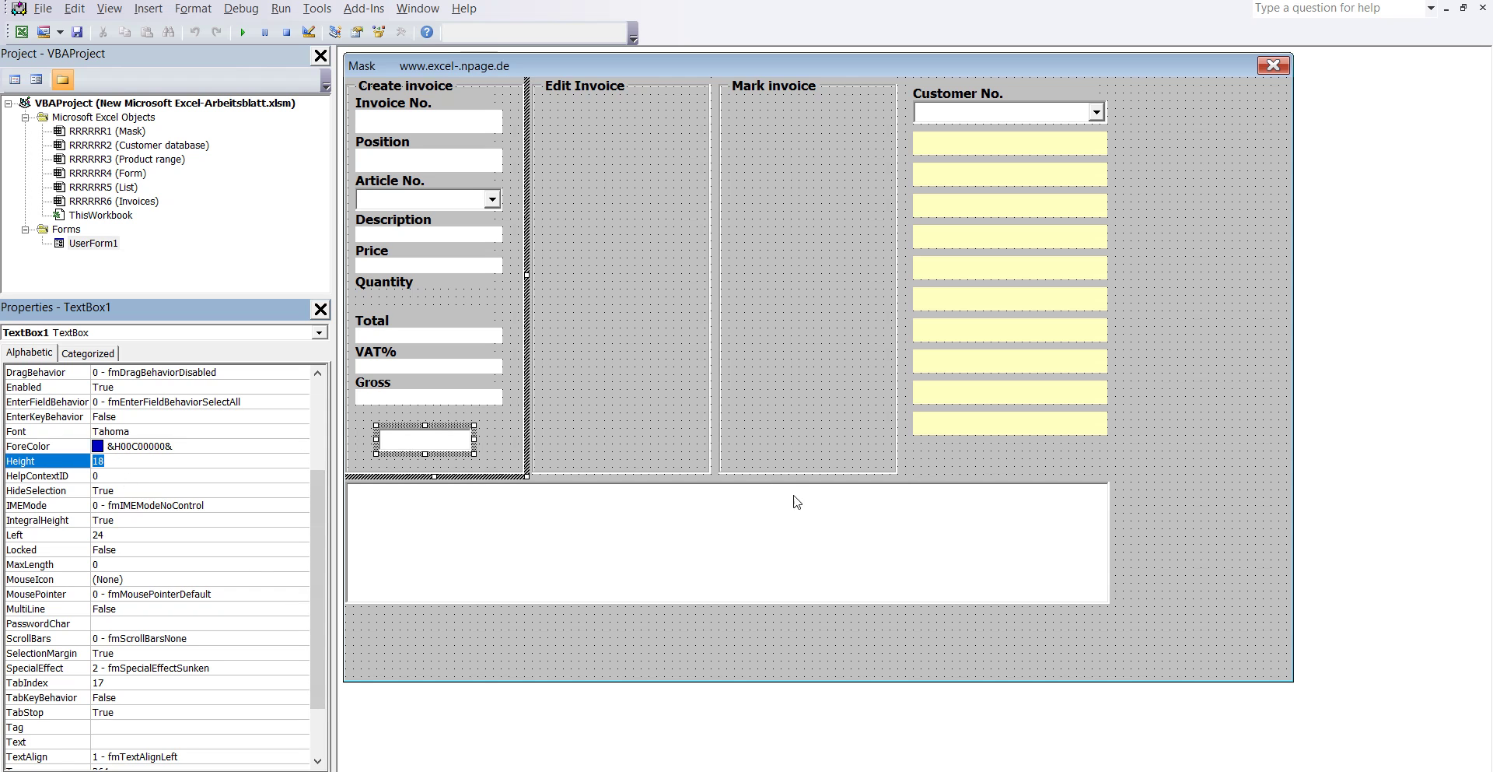
mouse_move(778, 767)
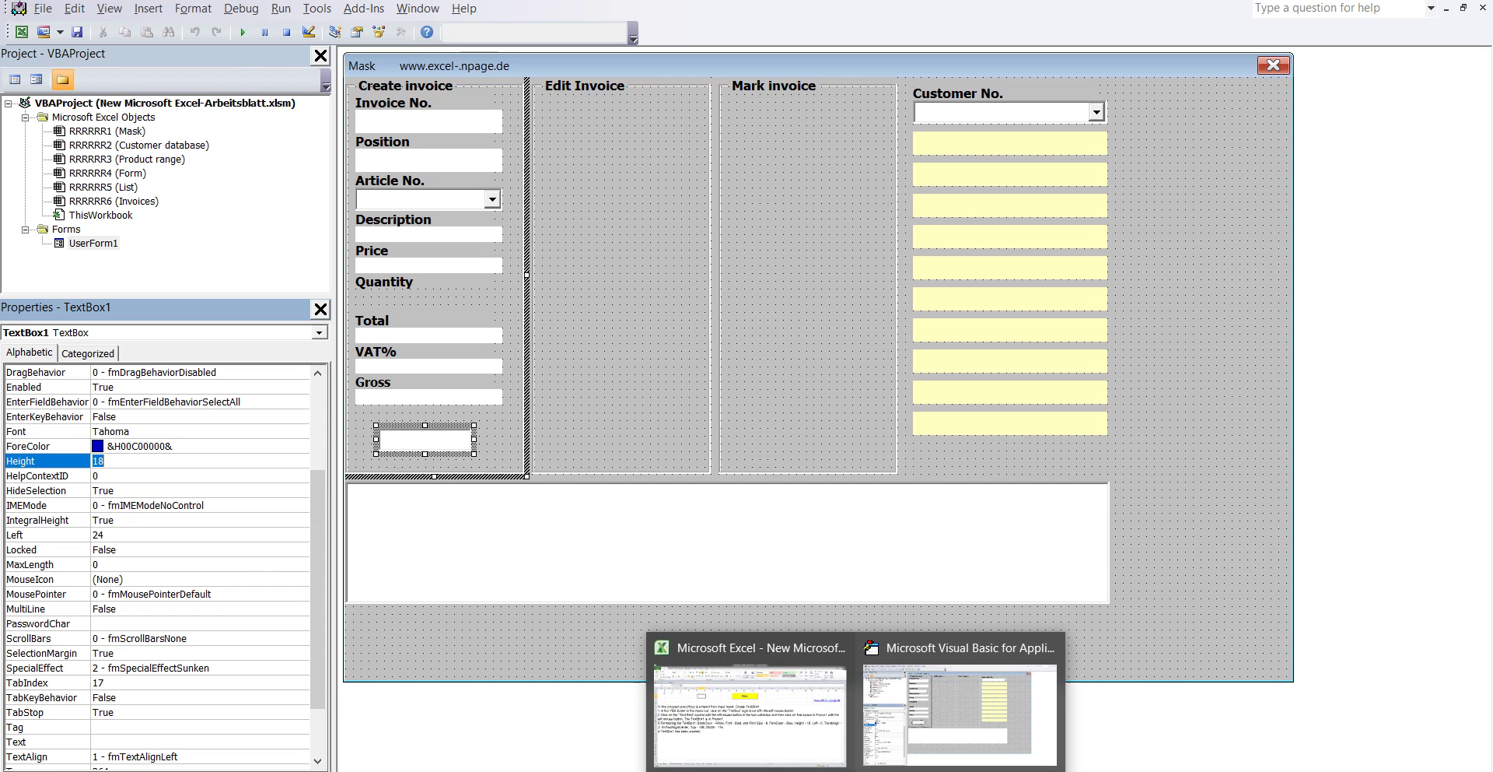
click(775, 718)
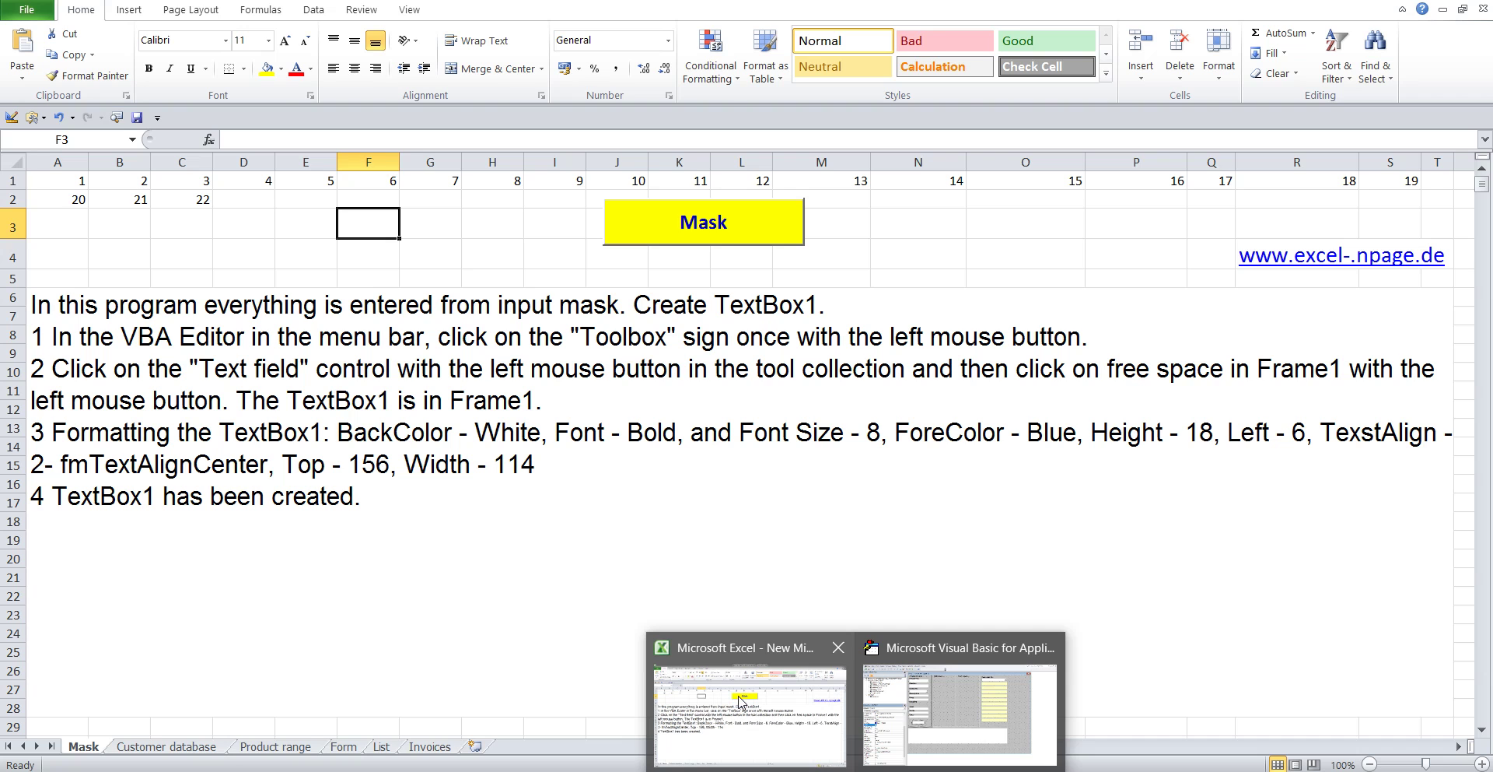
click(959, 709)
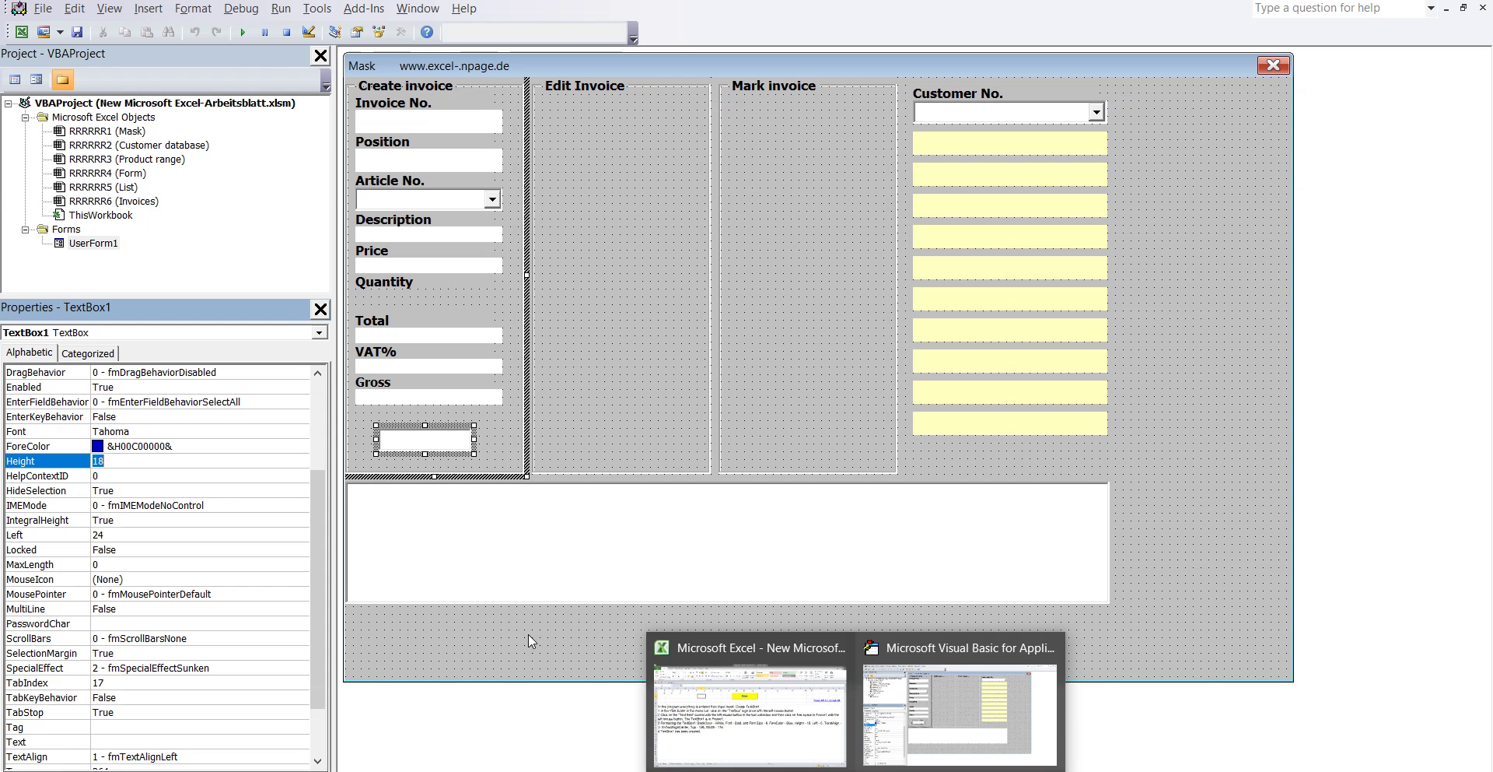
click(122, 462)
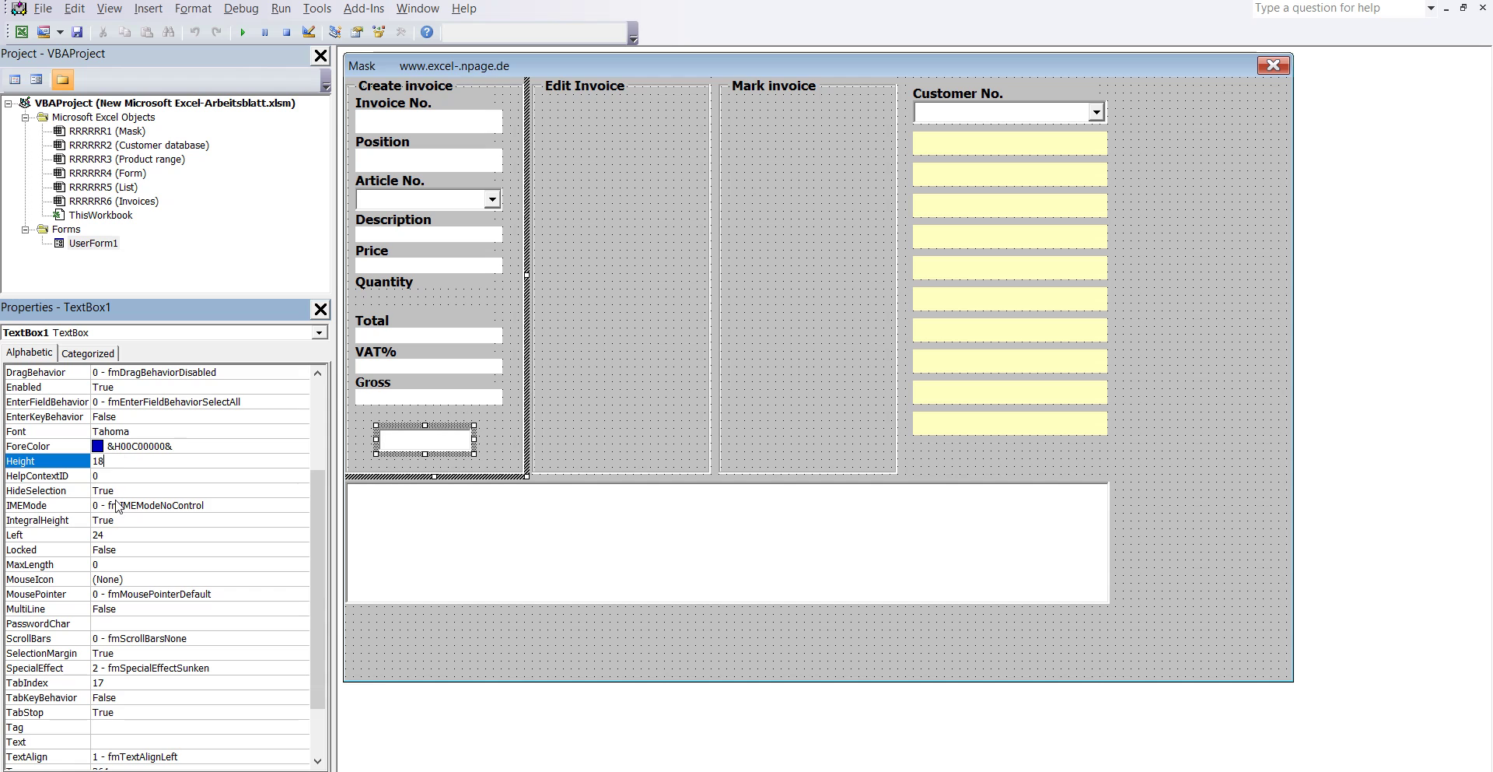
- Change TextBox1's Left from 24 to 6
click(108, 534)
double_click(108, 535)
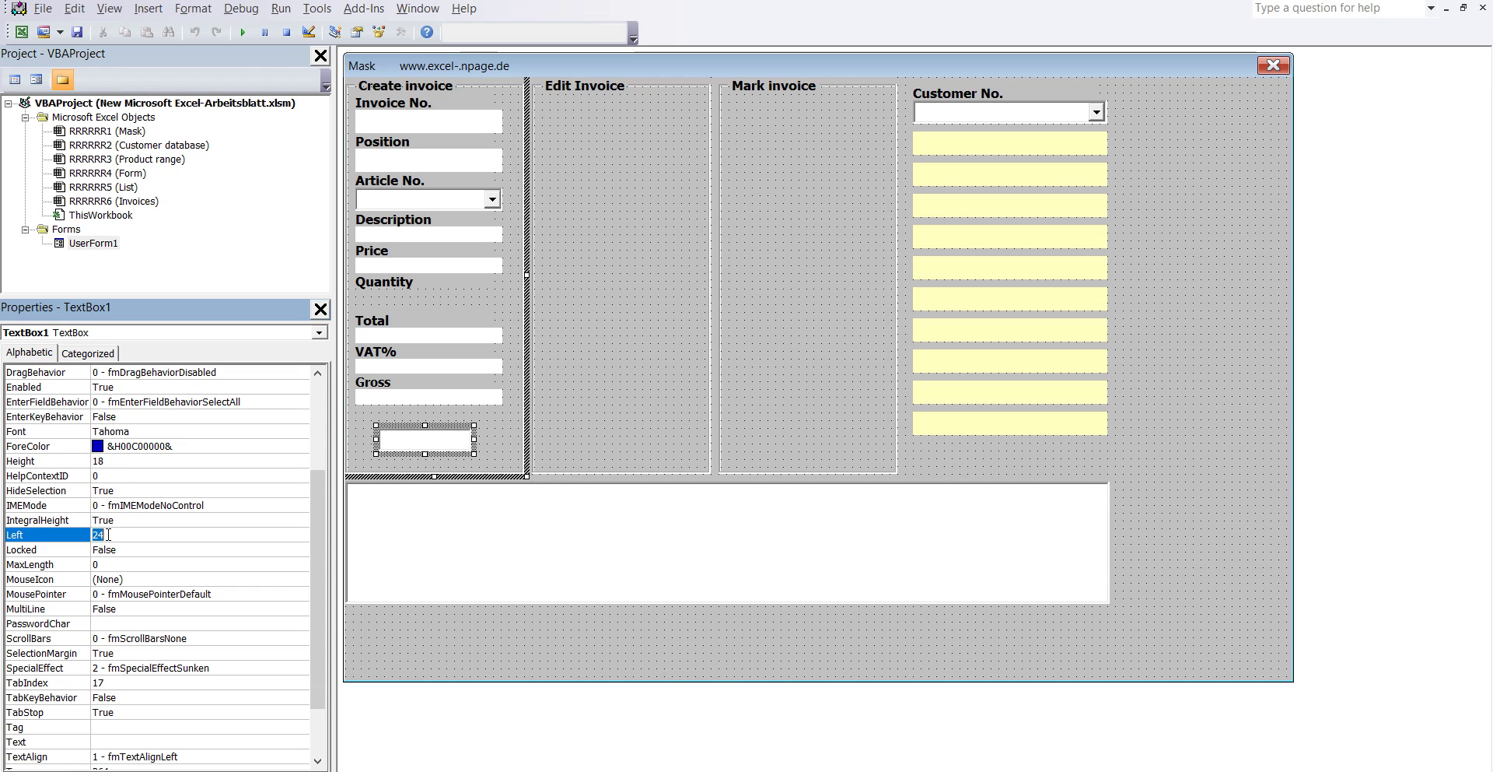
text(6)
drag(316, 555, 316, 599)
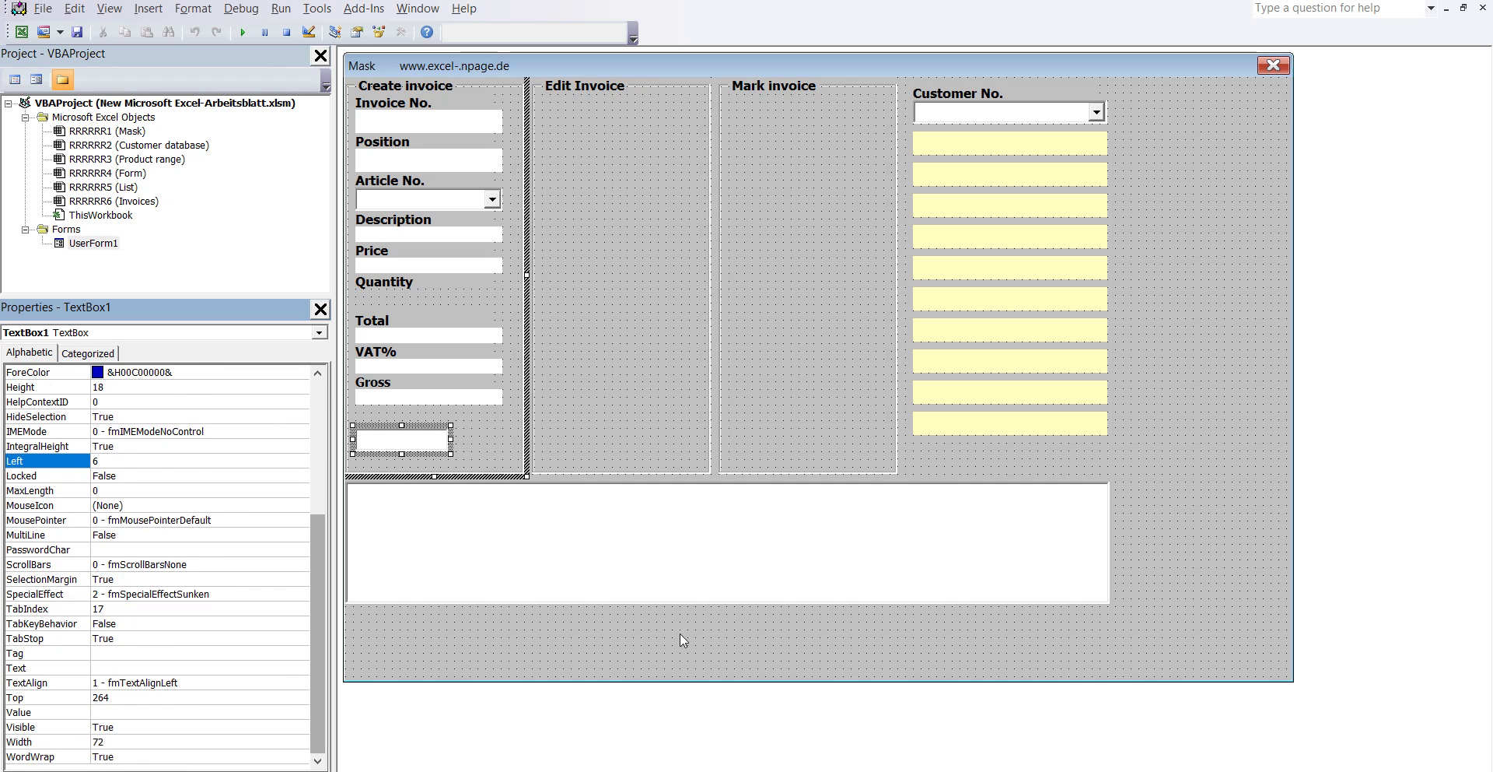
mouse_move(856, 768)
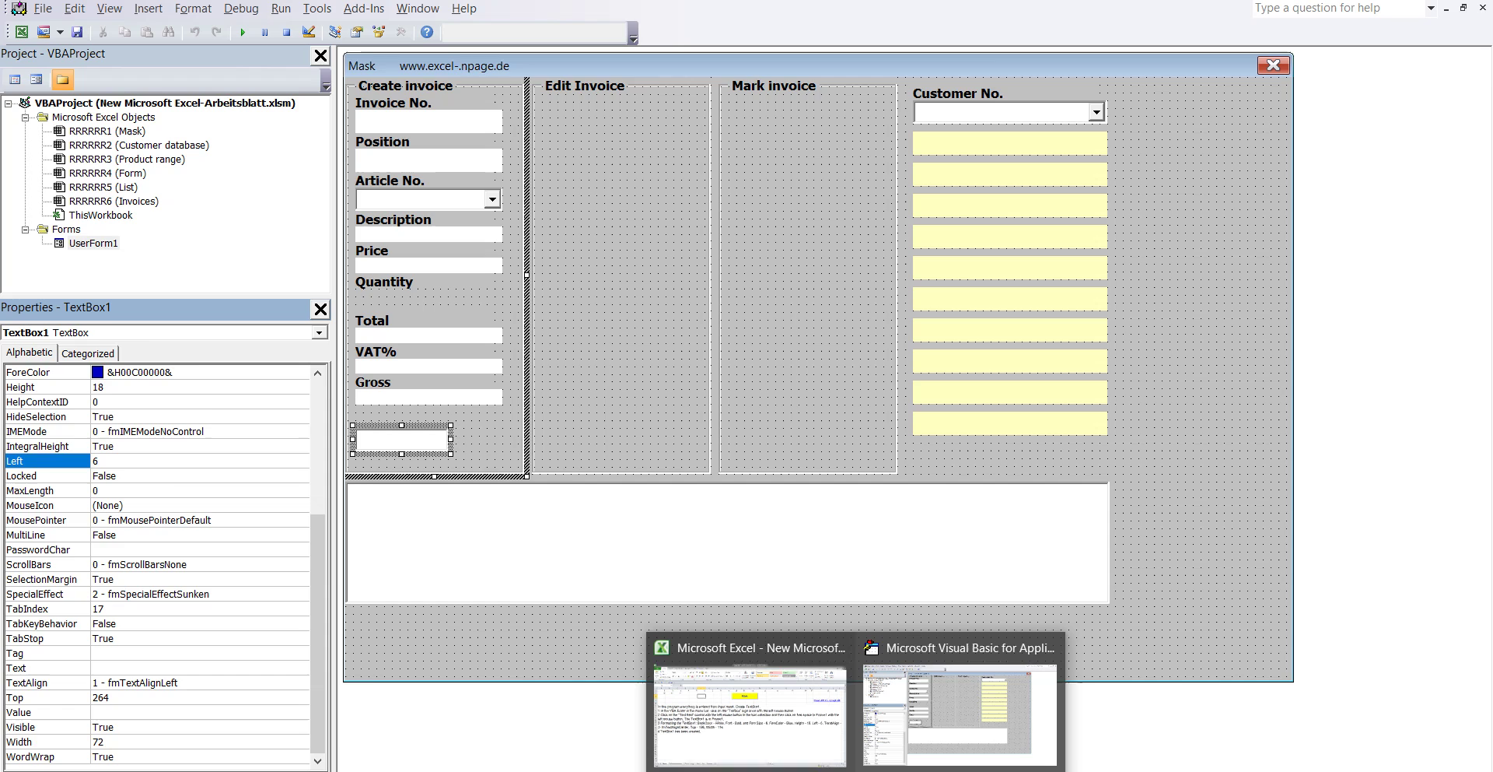
click(793, 734)
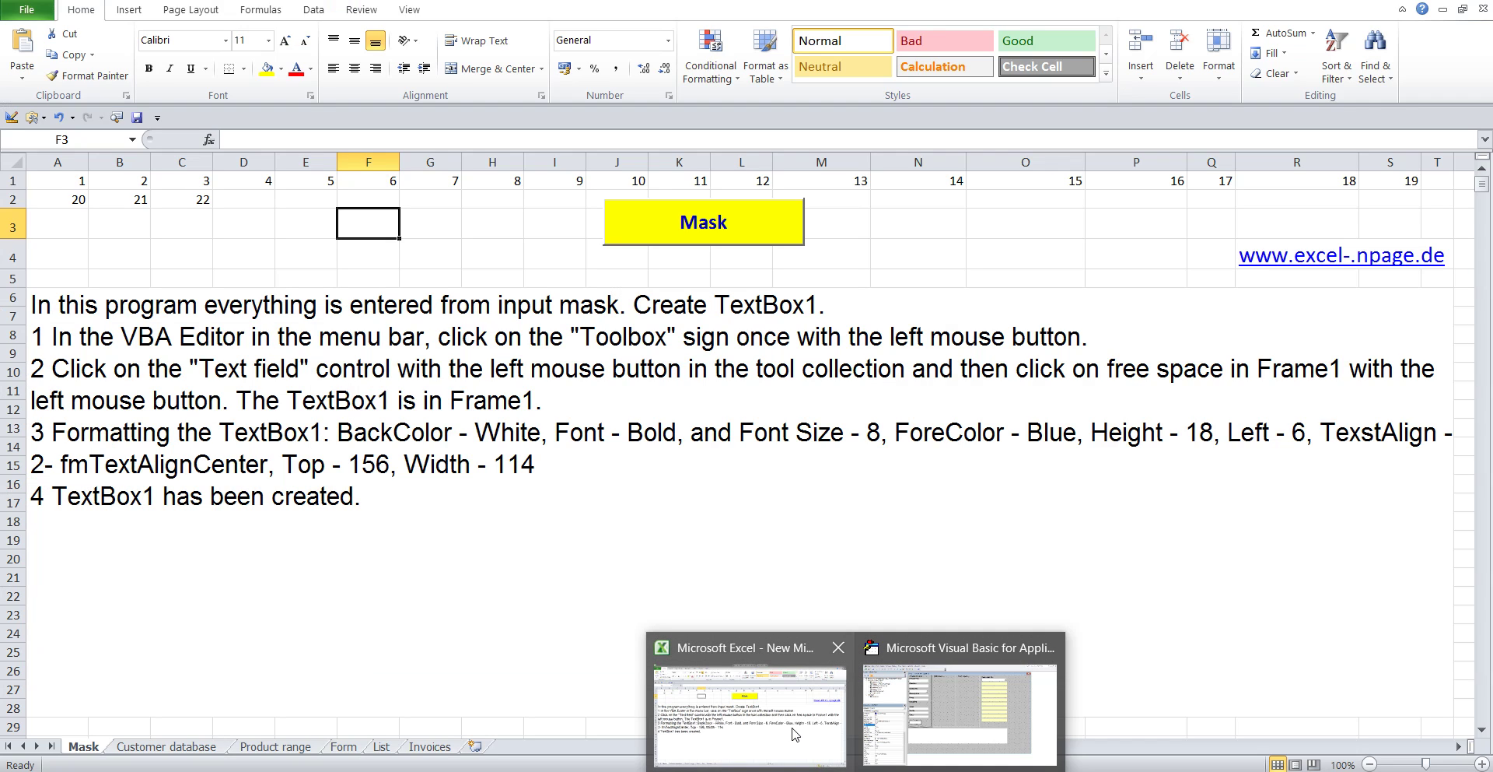
click(959, 714)
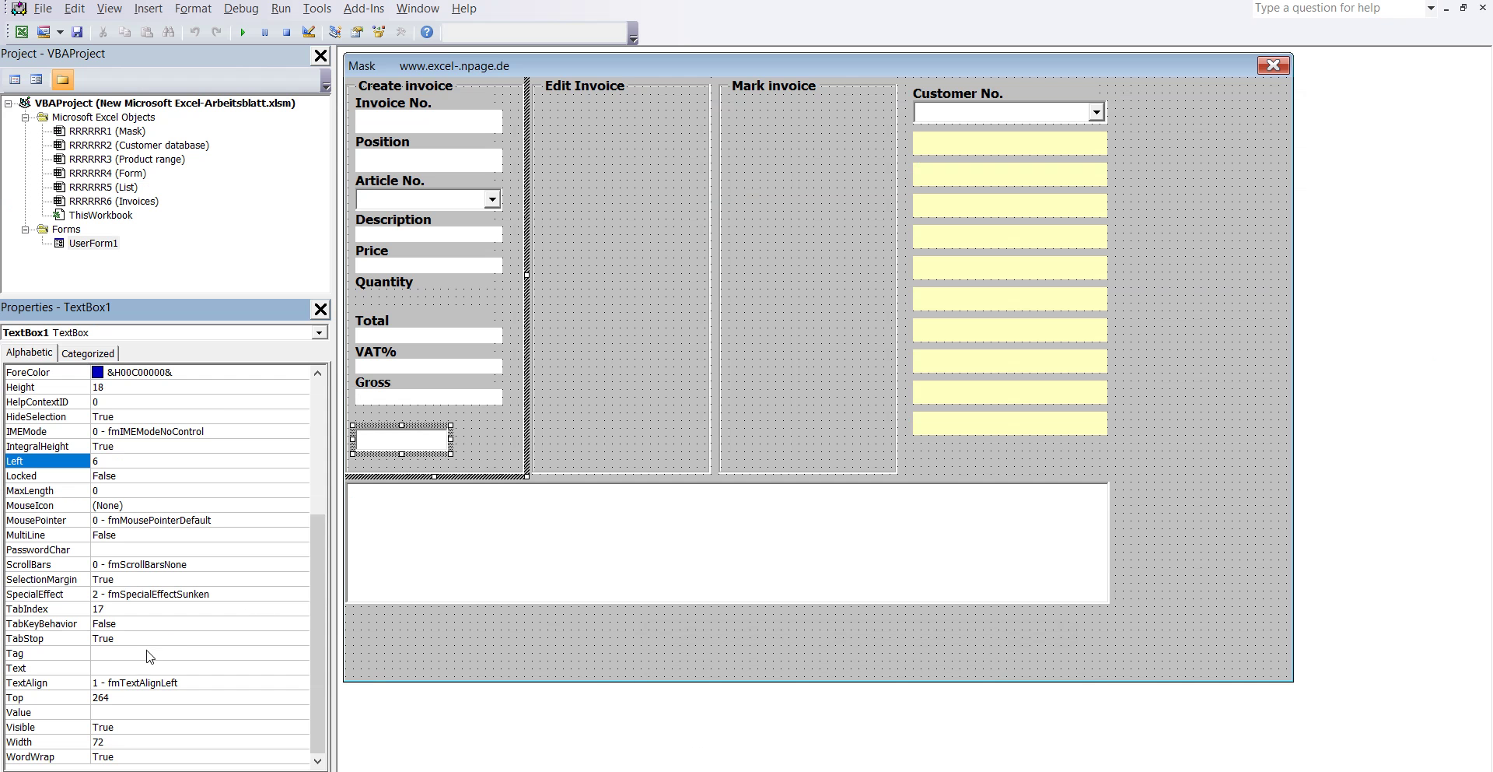
- Set TextBox1's TextAlign to 2 - fmTextAlignCenter
click(209, 685)
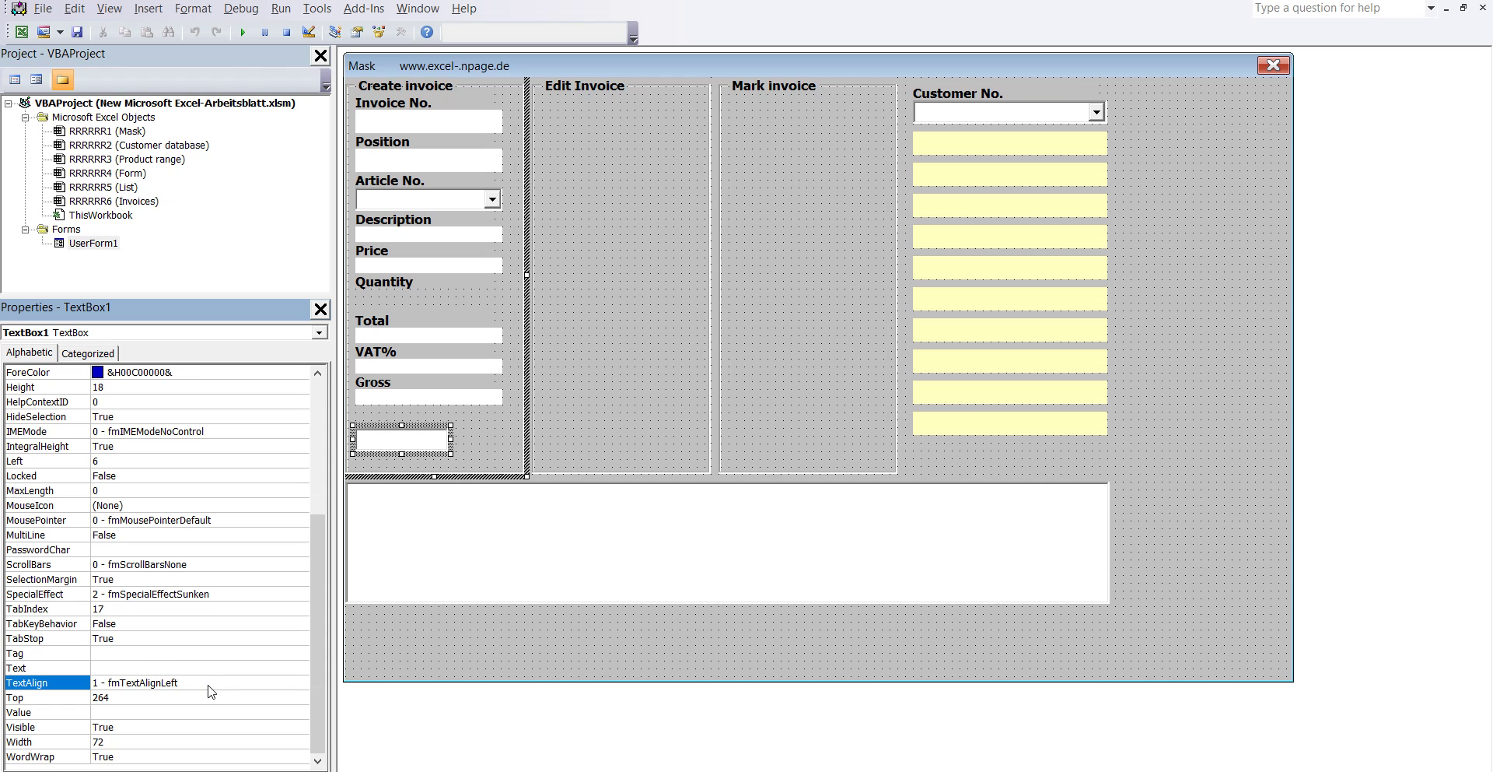
click(210, 685)
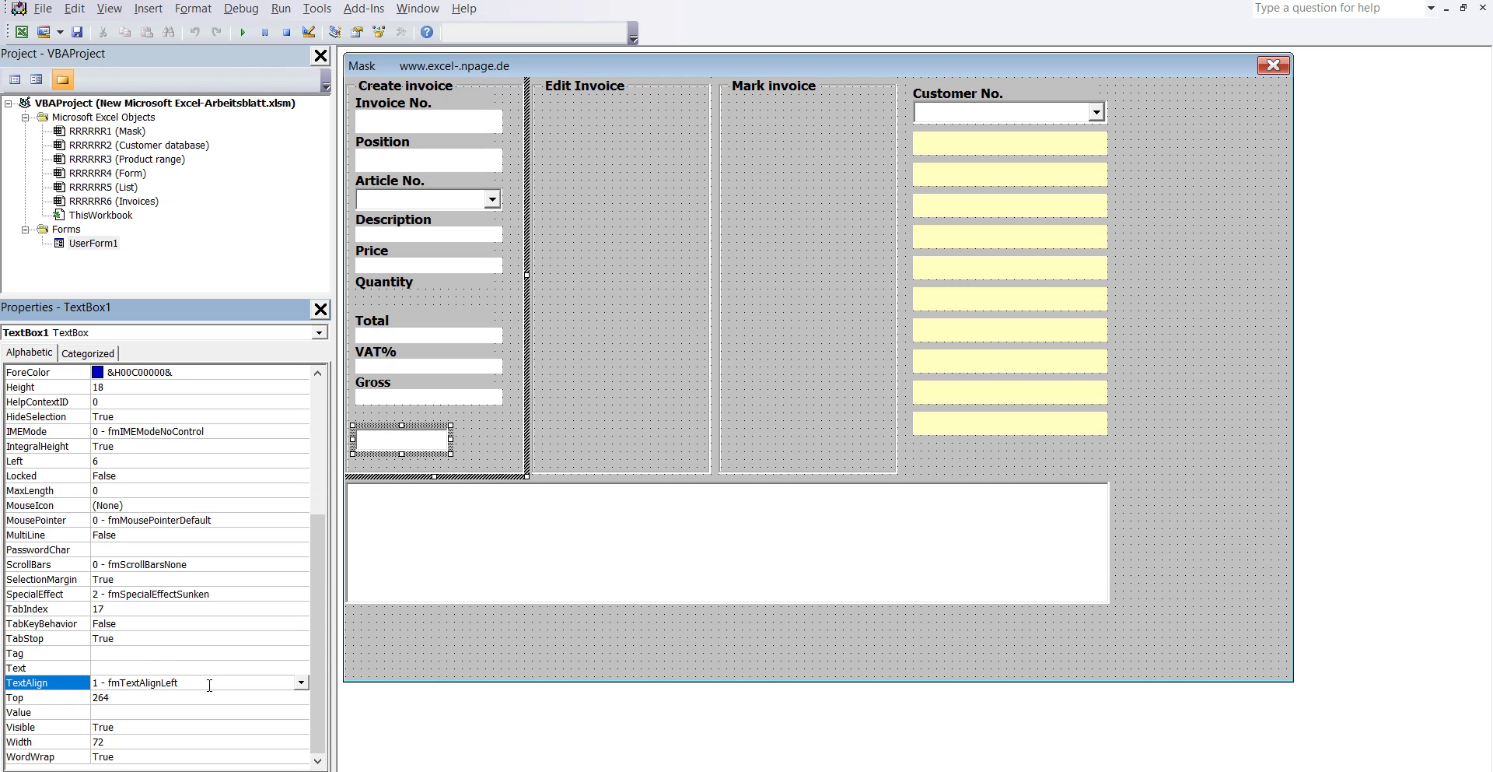
click(301, 683)
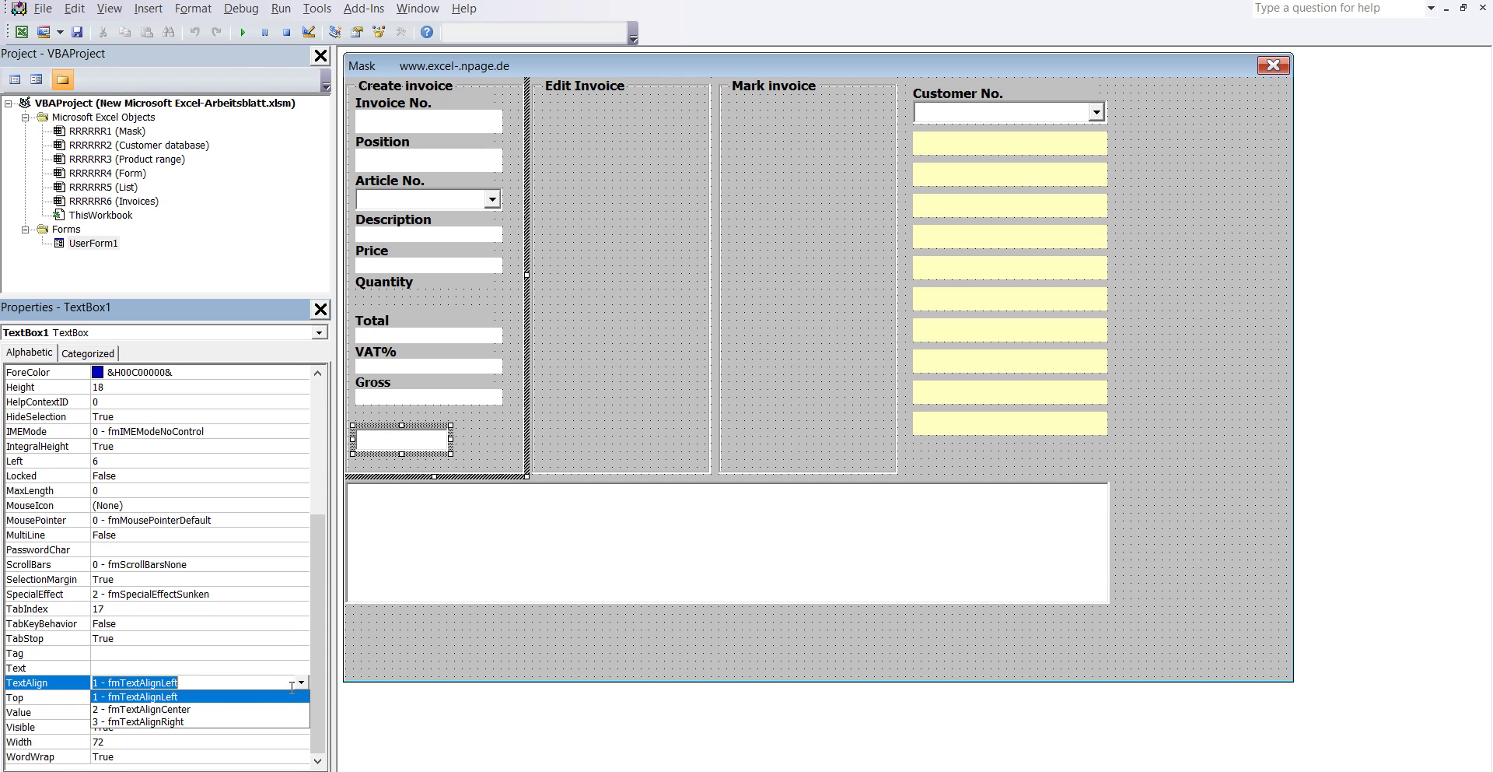
click(188, 709)
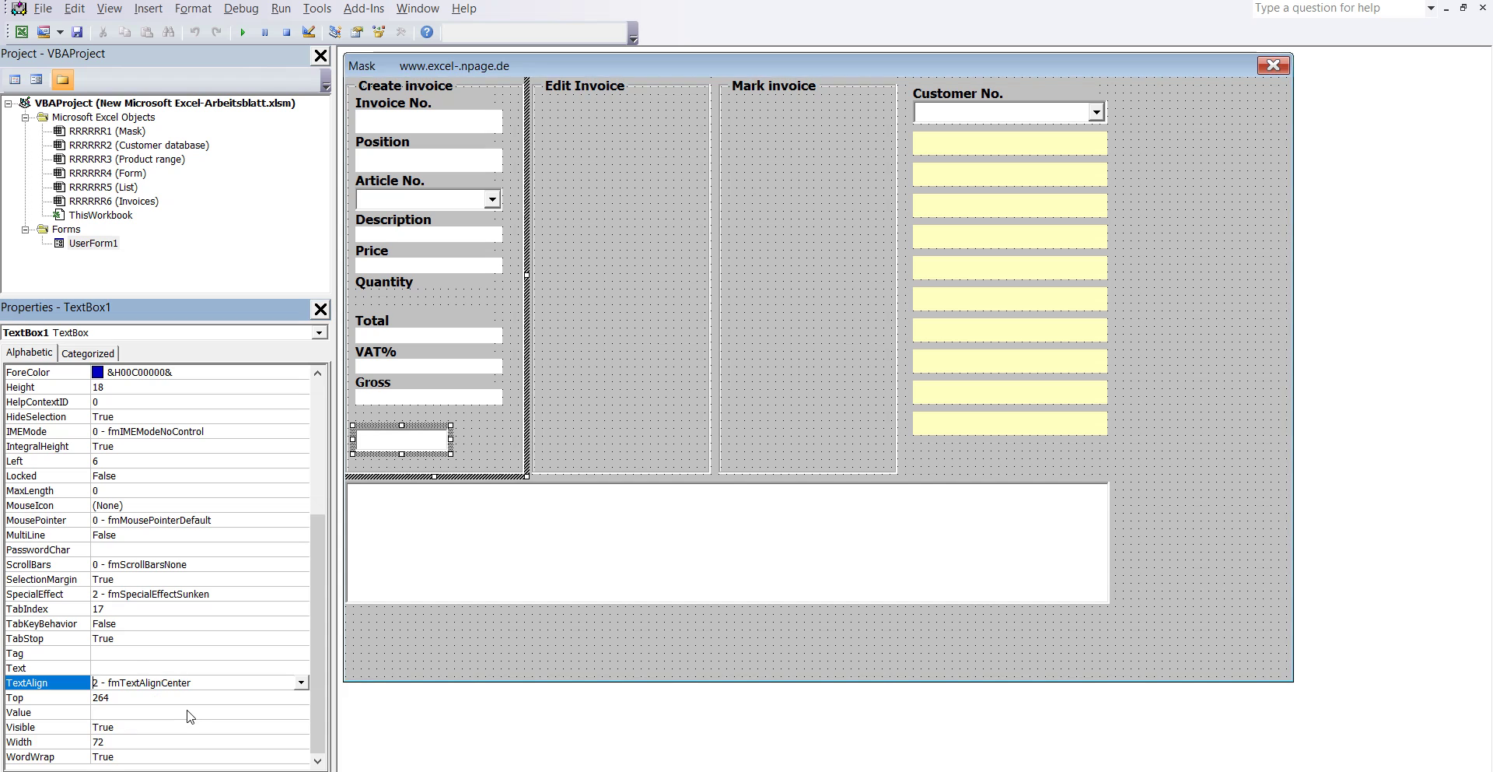
click(115, 699)
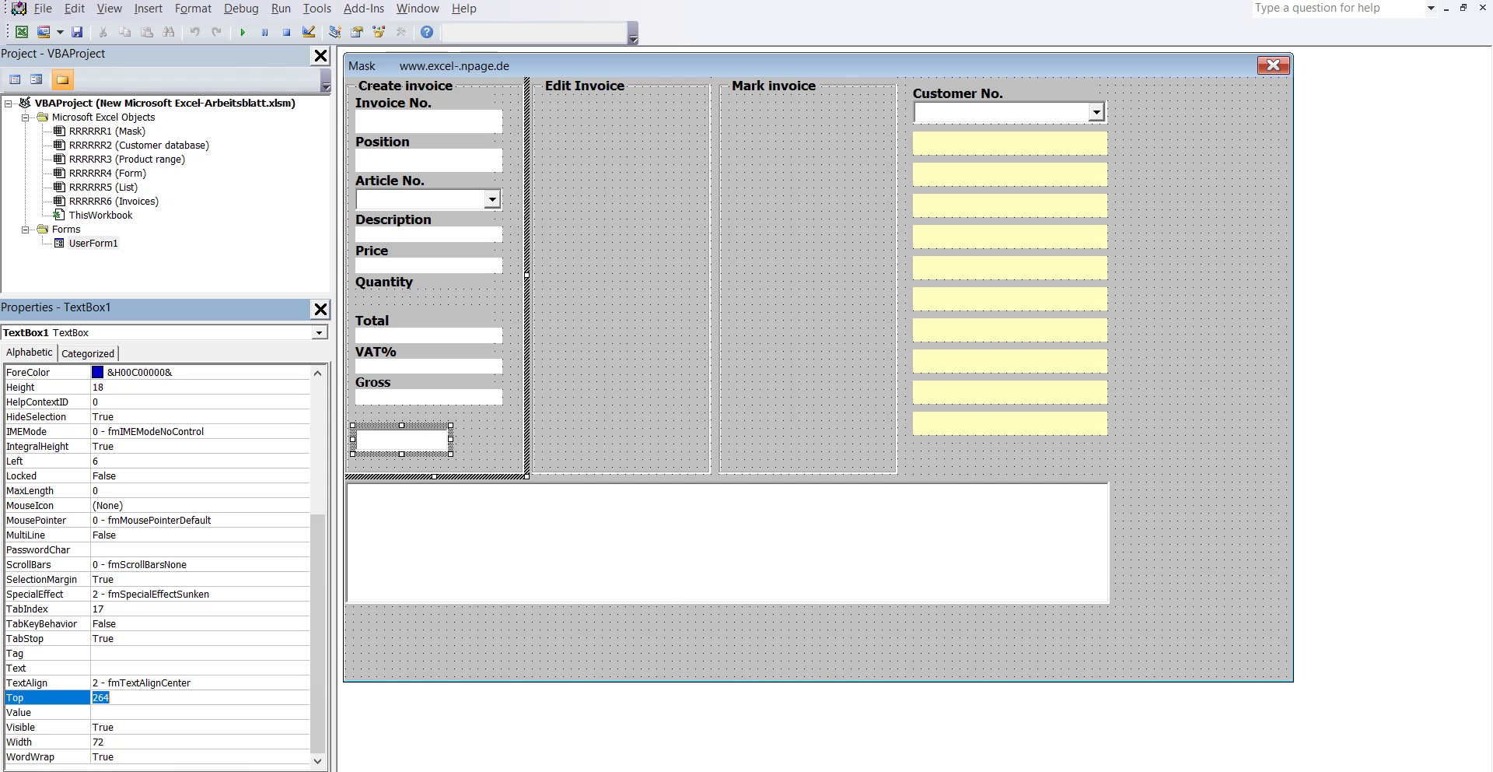
- Set TextBox1's Top to 156 and Width to 114, then deselect it
mouse_move(777, 766)
click(798, 731)
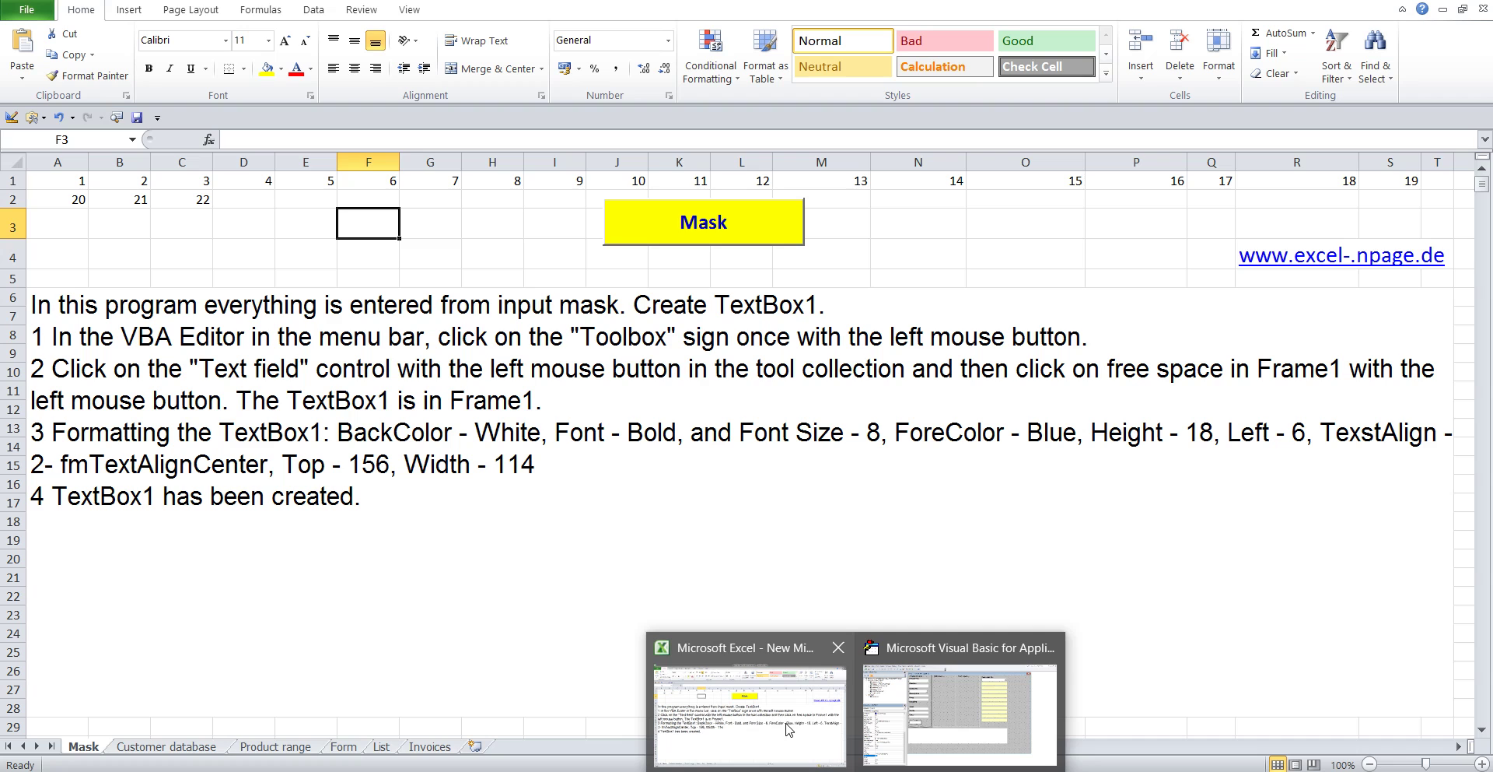
click(956, 708)
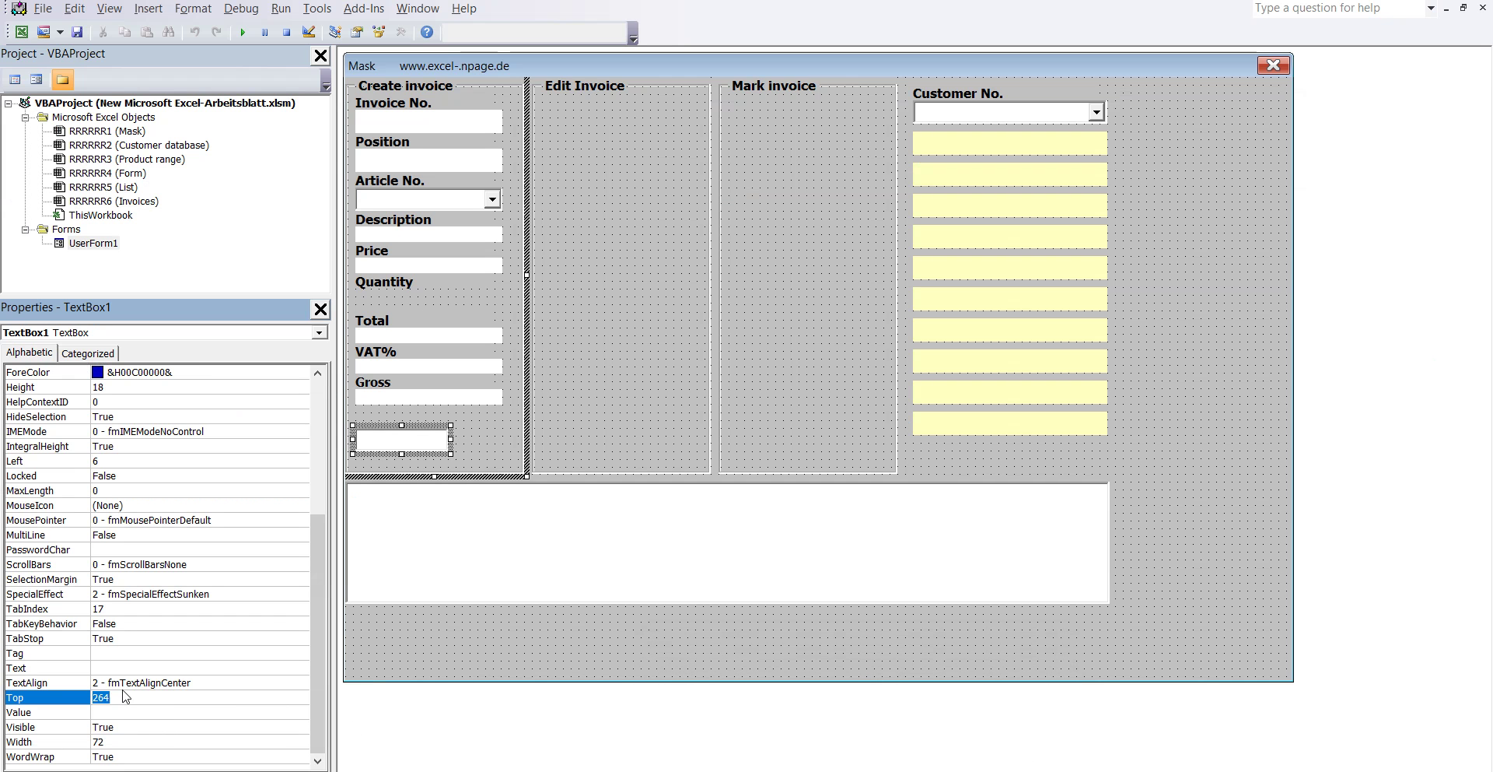
text(15)
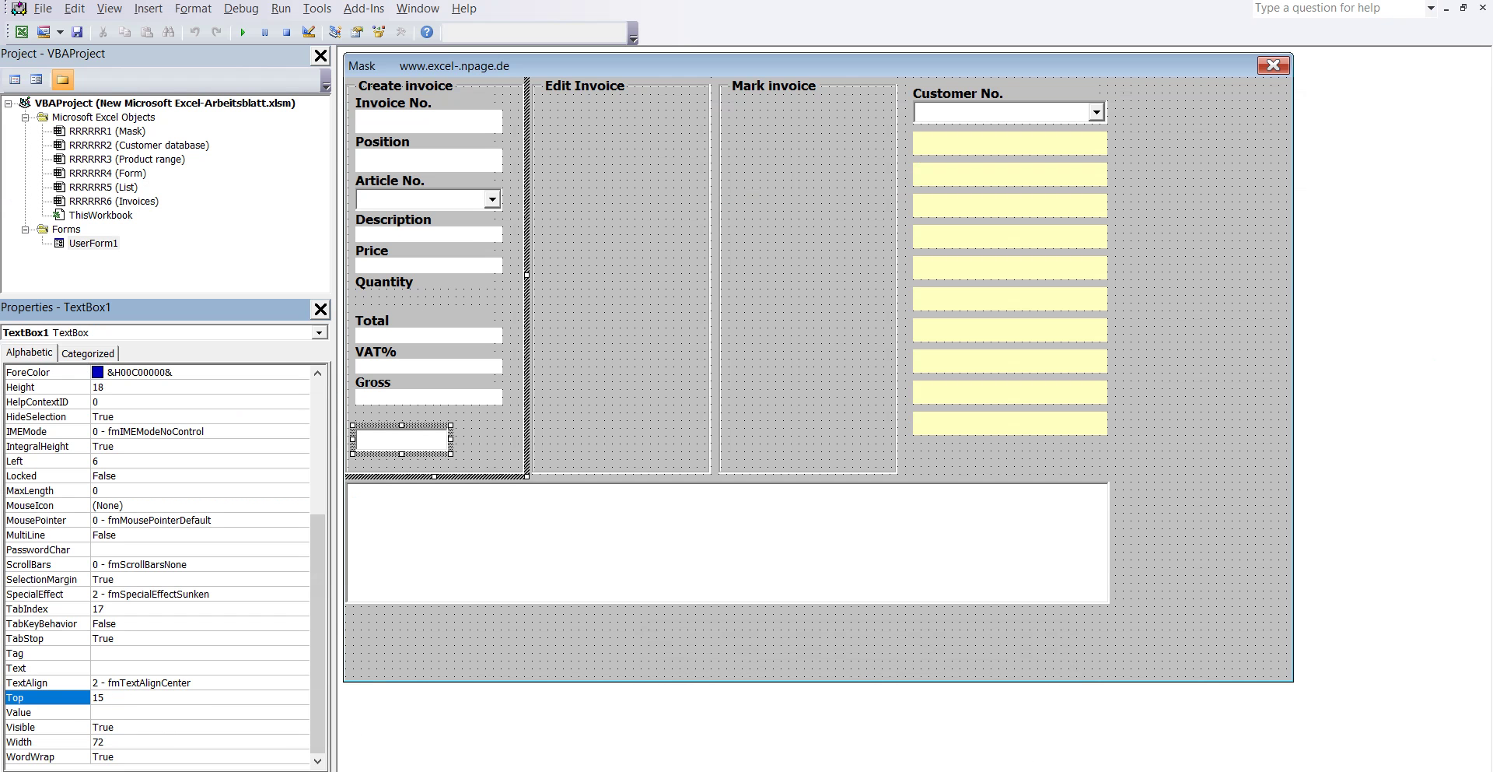
text(6)
click(115, 742)
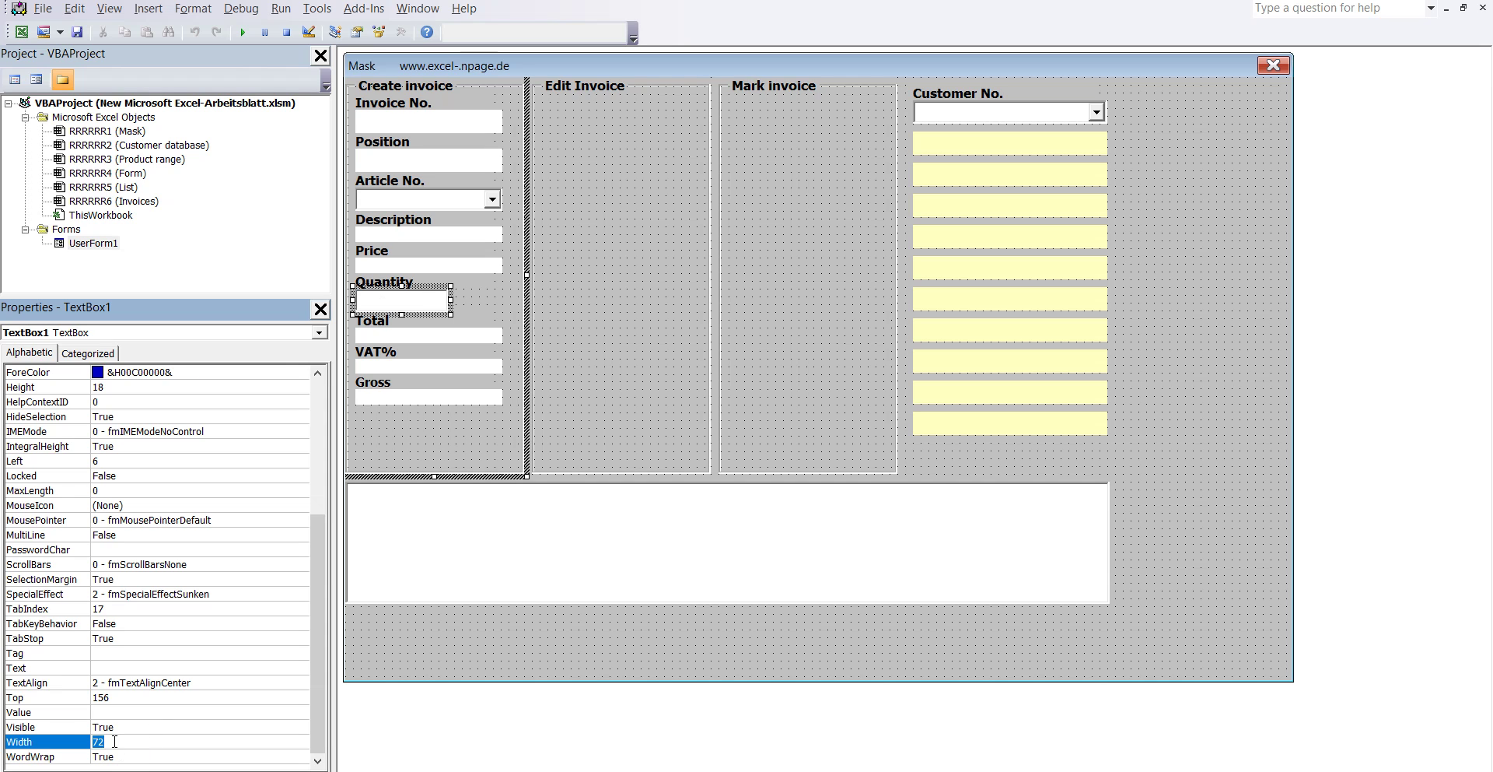
text(114)
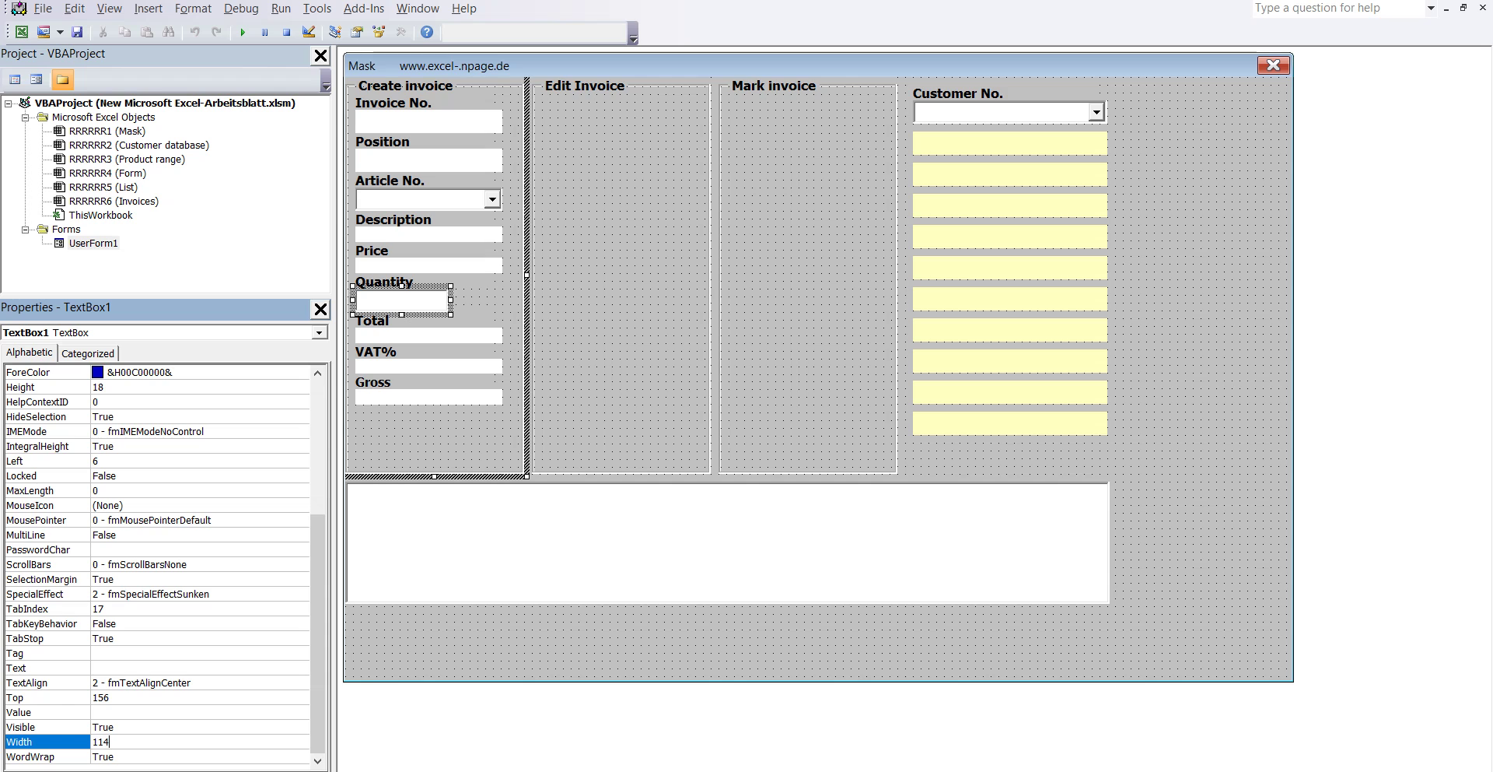
key(Return)
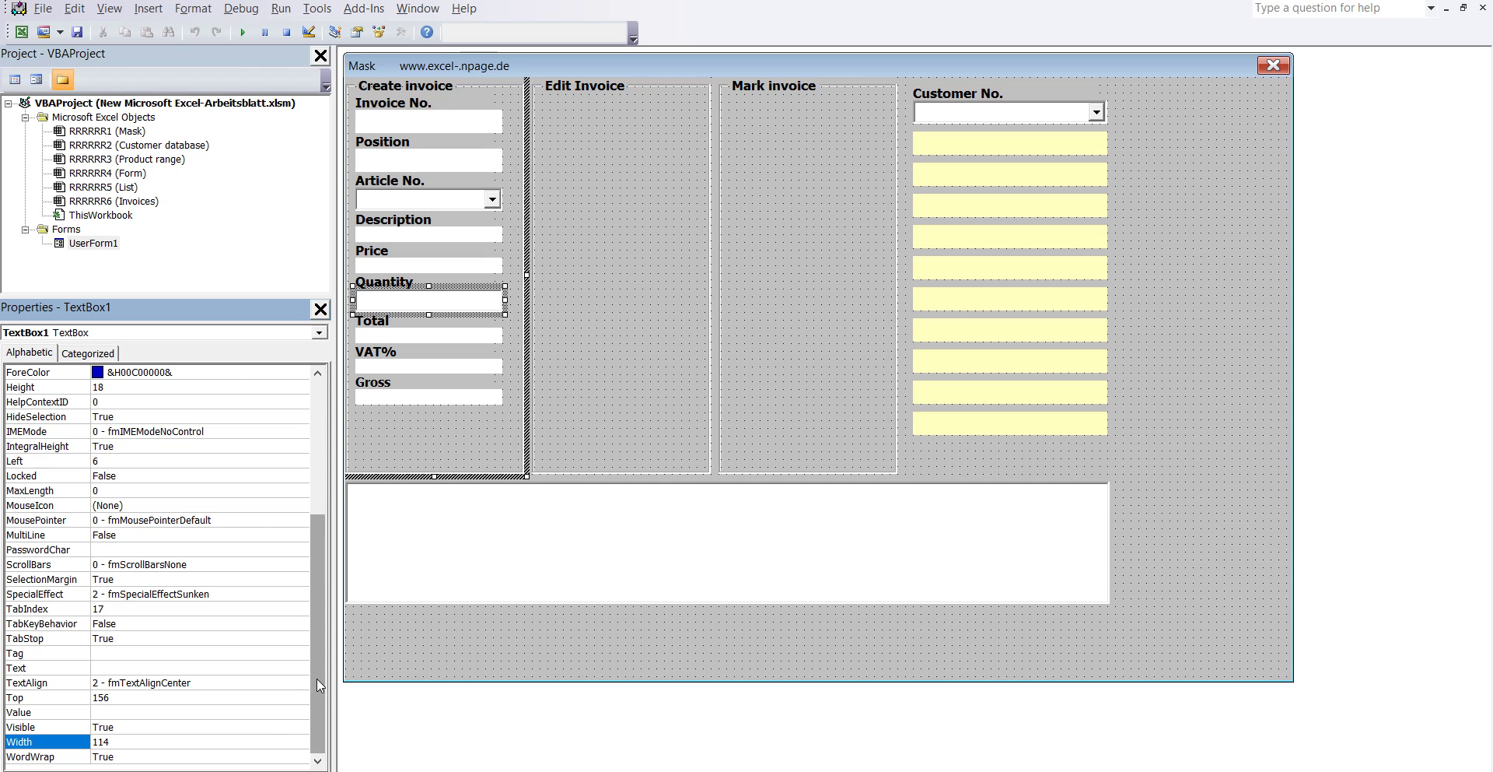
click(456, 438)
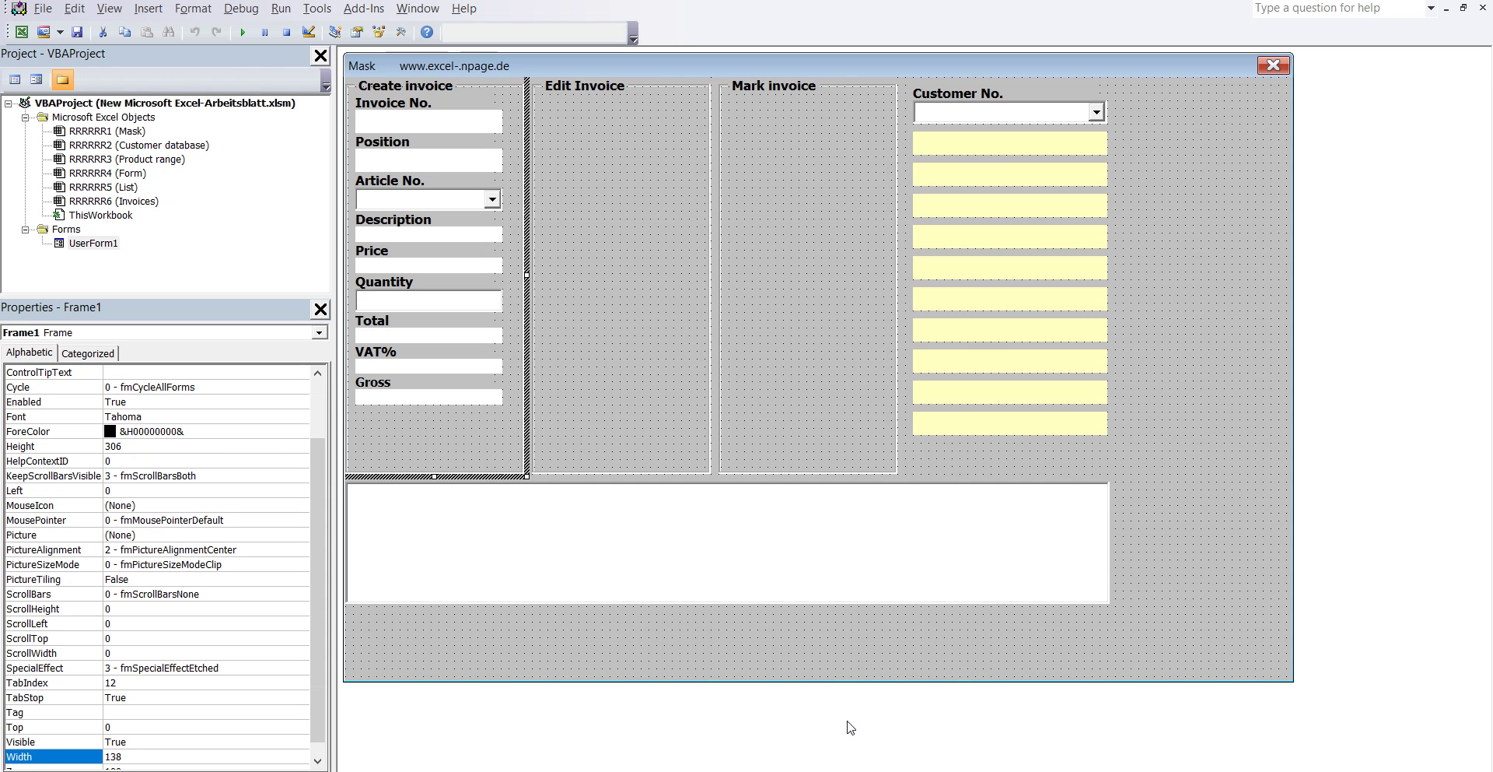
- In Excel, highlight the final instruction line '4 TextBox1 has been created.'
click(813, 735)
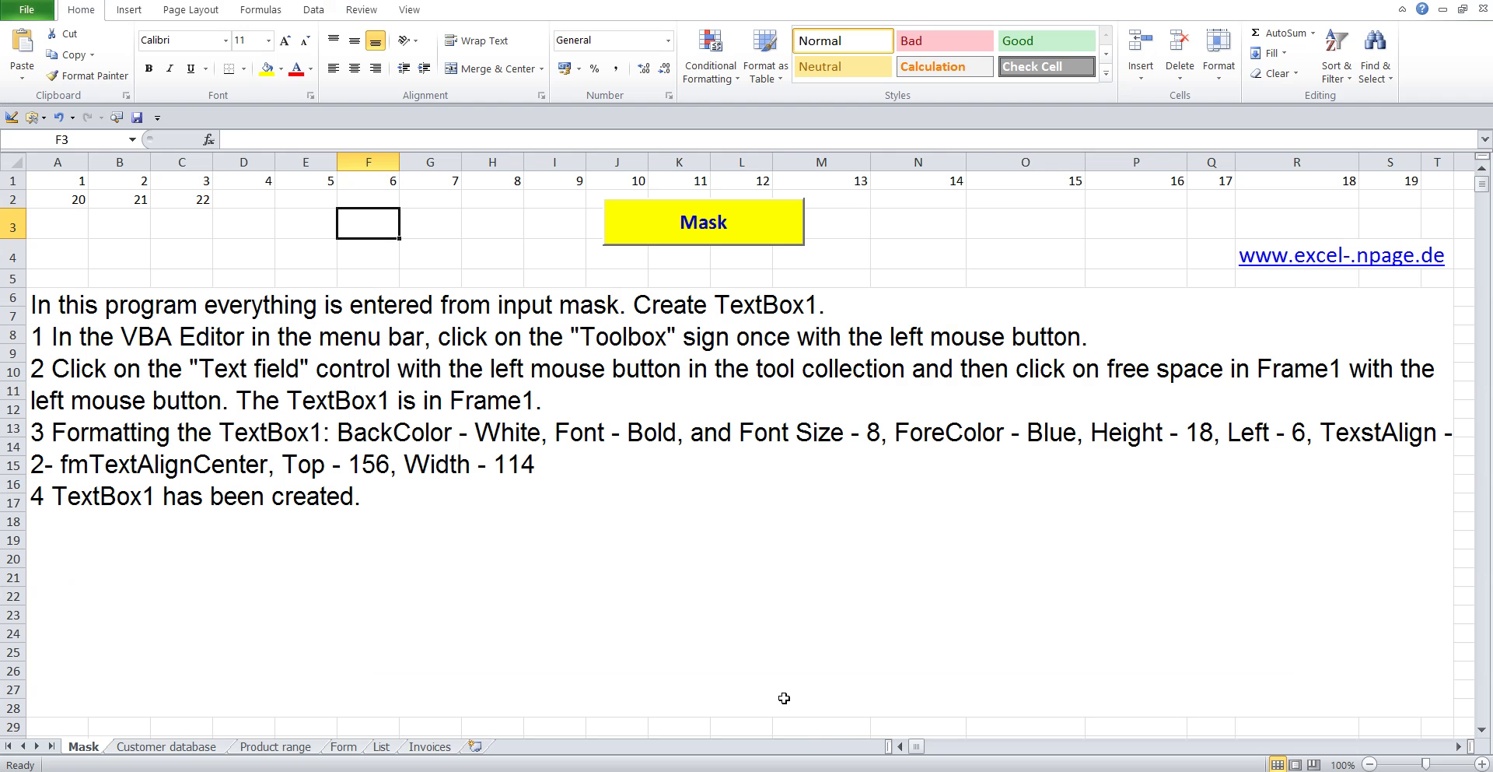
double_click(453, 514)
drag(416, 502, 3, 485)
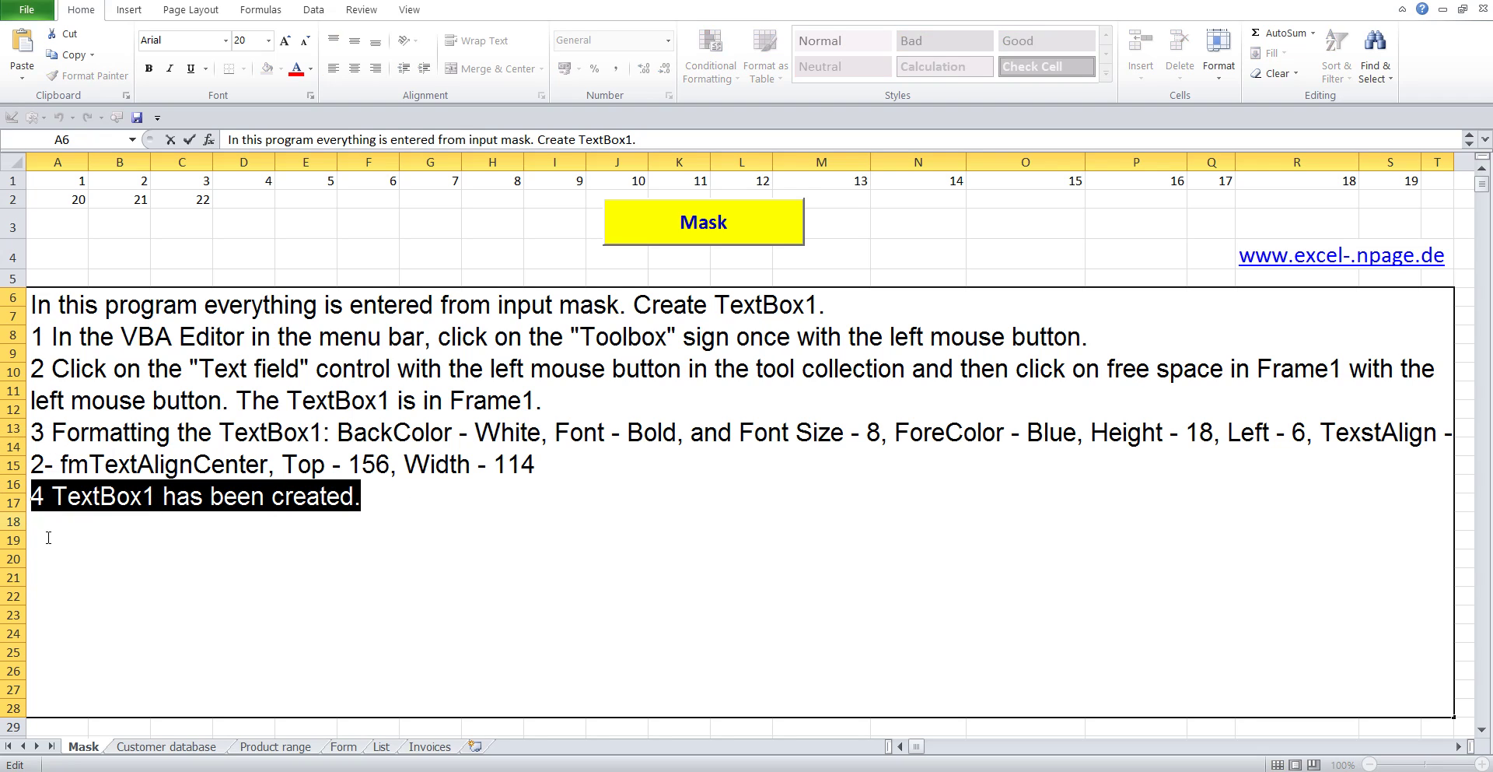
- Launch the Mask form and enter 'aaaaaaaaaaaaa' under Quantity to confirm blue, centred text
click(630, 224)
click(630, 224)
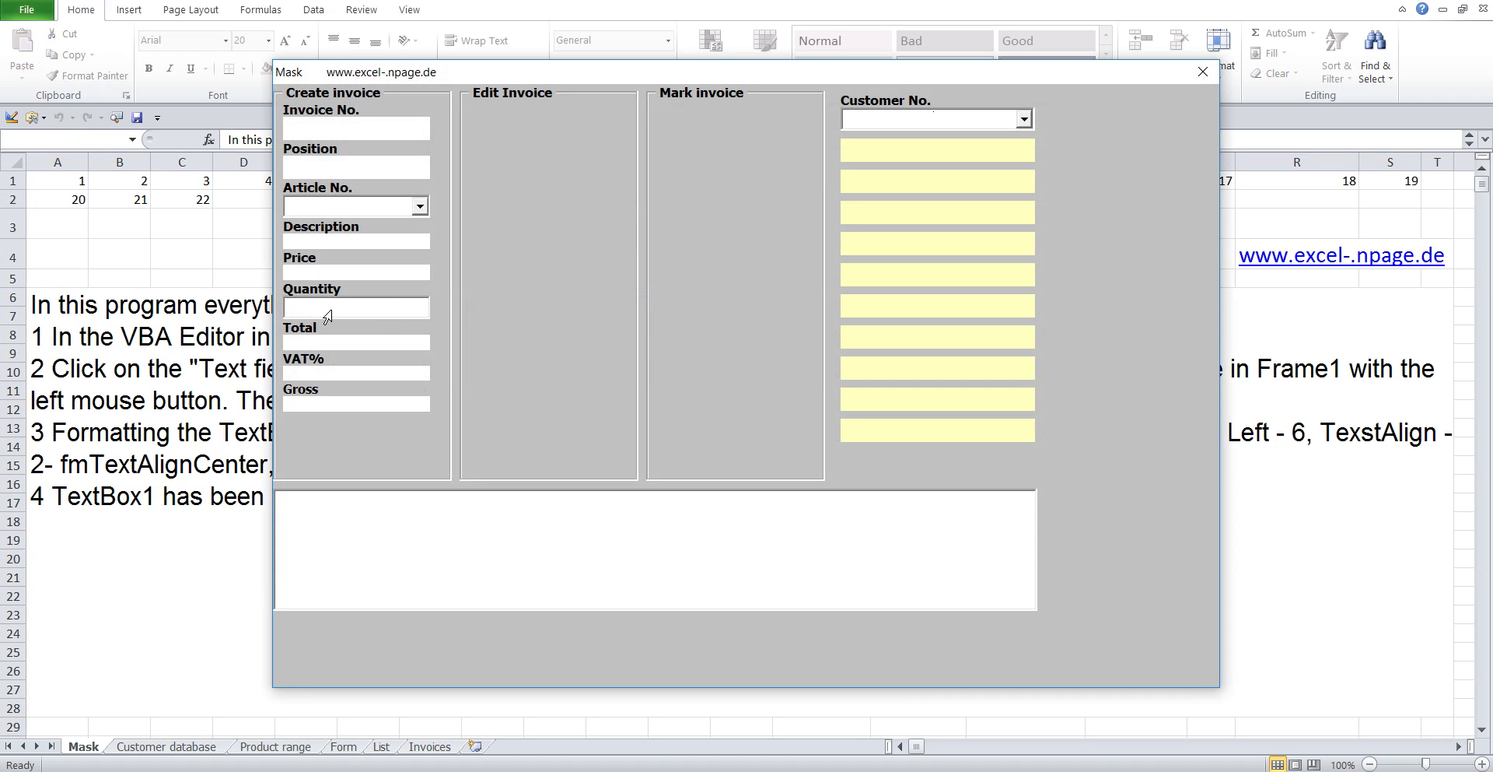
text(aaaaaaaaaaaaa)
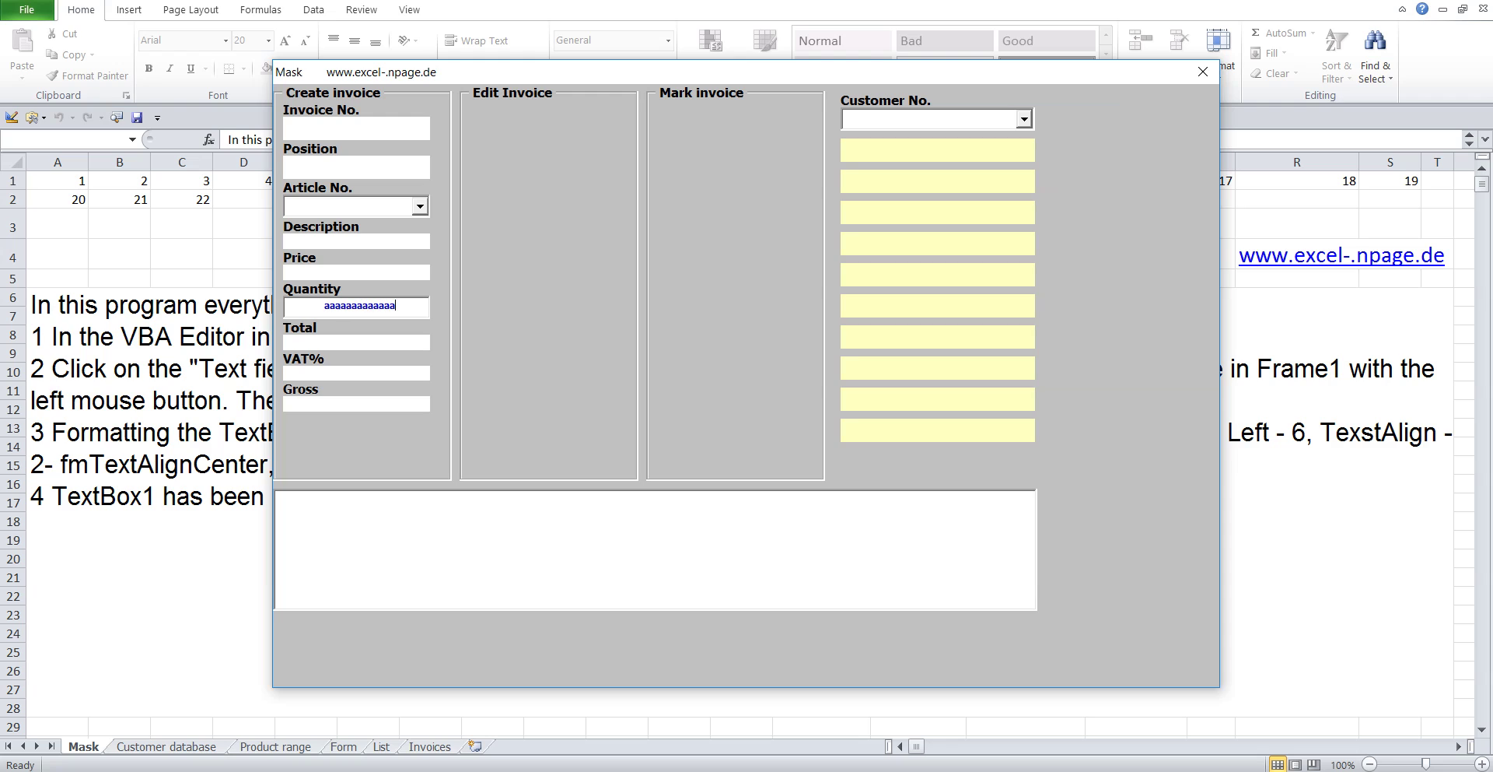